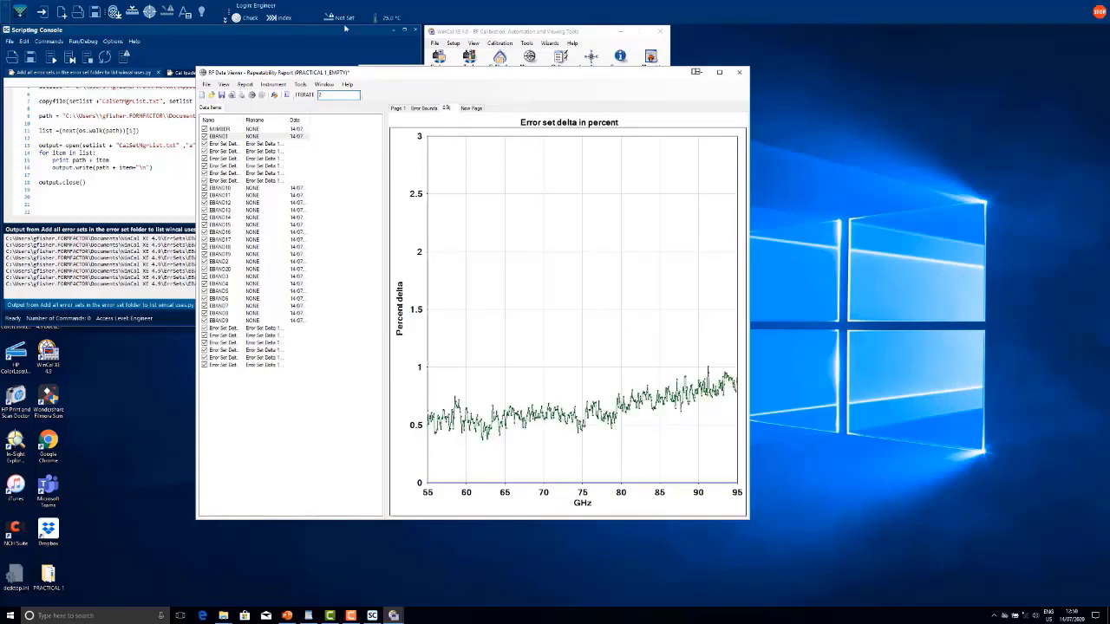
Step: Cancel the data item replacement and set the ITERATE value to 100
{"action": "left_click", "coordinate": [219, 338]}
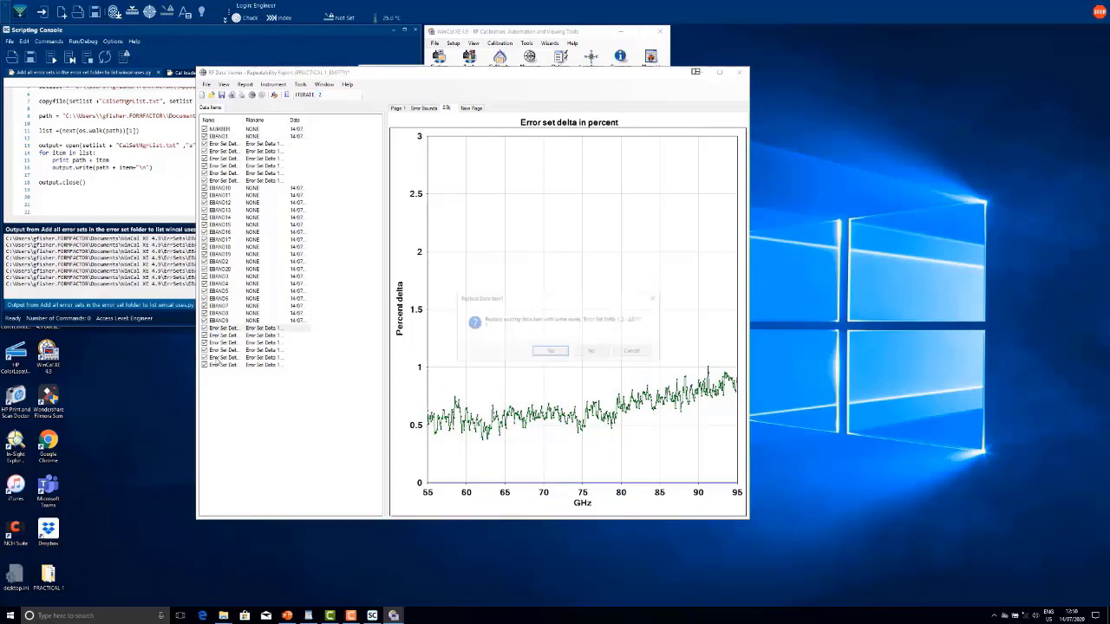
{"action": "left_click", "coordinate": [632, 352]}
{"action": "left_click", "coordinate": [255, 364], "text": "shift"}
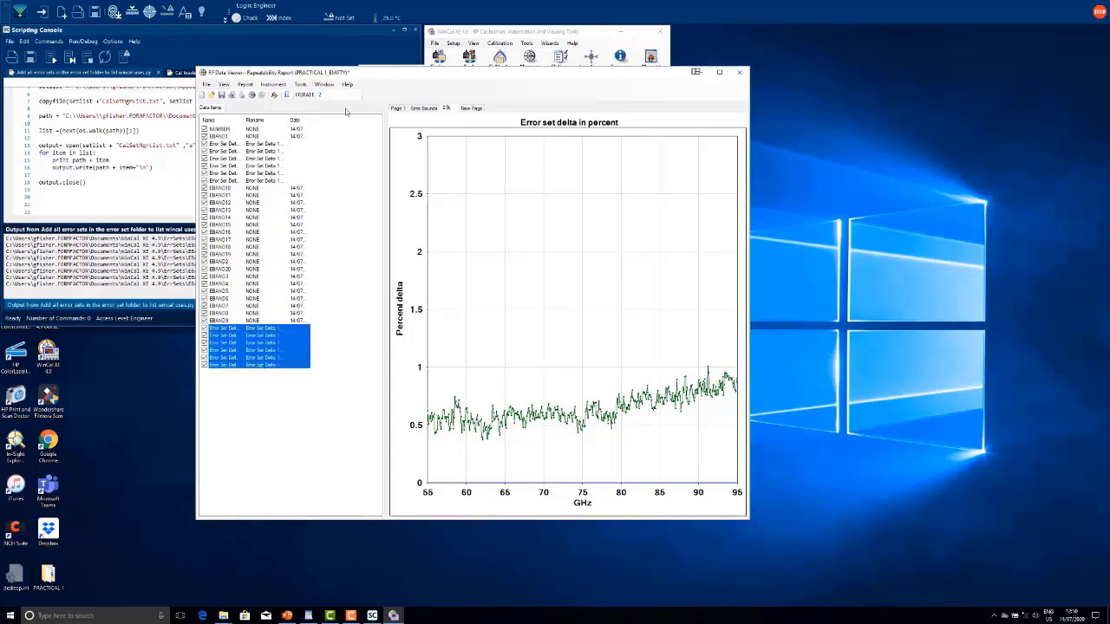
{"action": "left_click", "coordinate": [338, 96]}
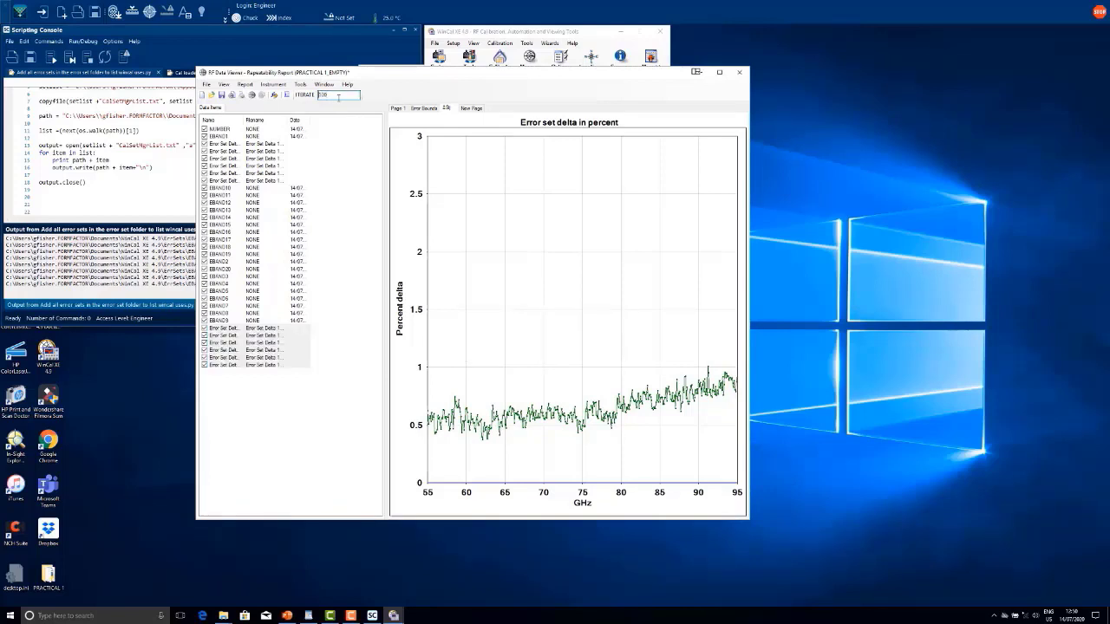
Step: Delete both groups of Error Set Delta entries from the report's data items, keeping NUMBER and the EBAND sets
{"action": "left_click", "coordinate": [224, 333]}
{"action": "left_click", "coordinate": [231, 367], "text": "shift"}
{"action": "key", "text": "Delete"}
{"action": "left_click", "coordinate": [256, 144]}
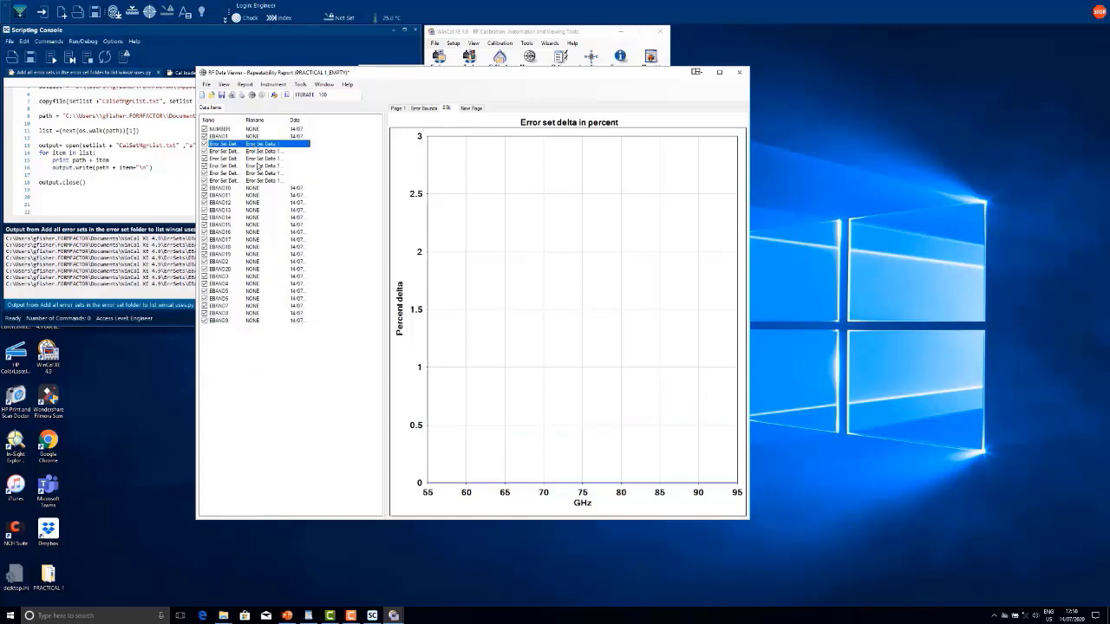
{"action": "left_click", "coordinate": [264, 181], "text": "shift"}
{"action": "key", "text": "Delete"}
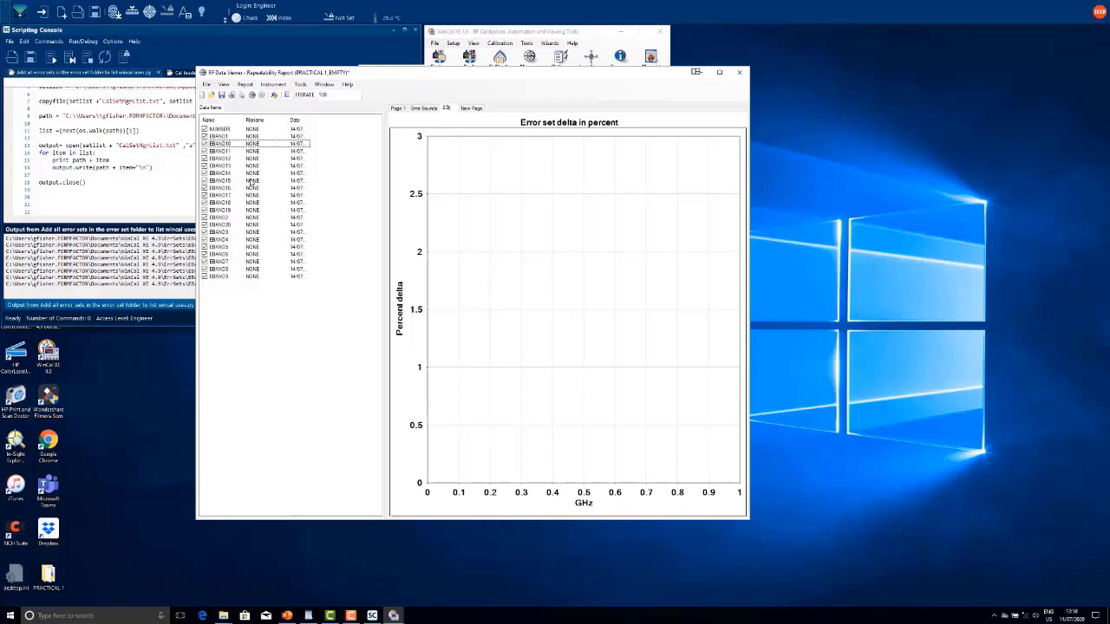
Step: Examine the Count up sequence in the Miscellaneous category, including its StringCopy and VarSaveString actions, and close the Sequence Manager
{"action": "left_click", "coordinate": [300, 84]}
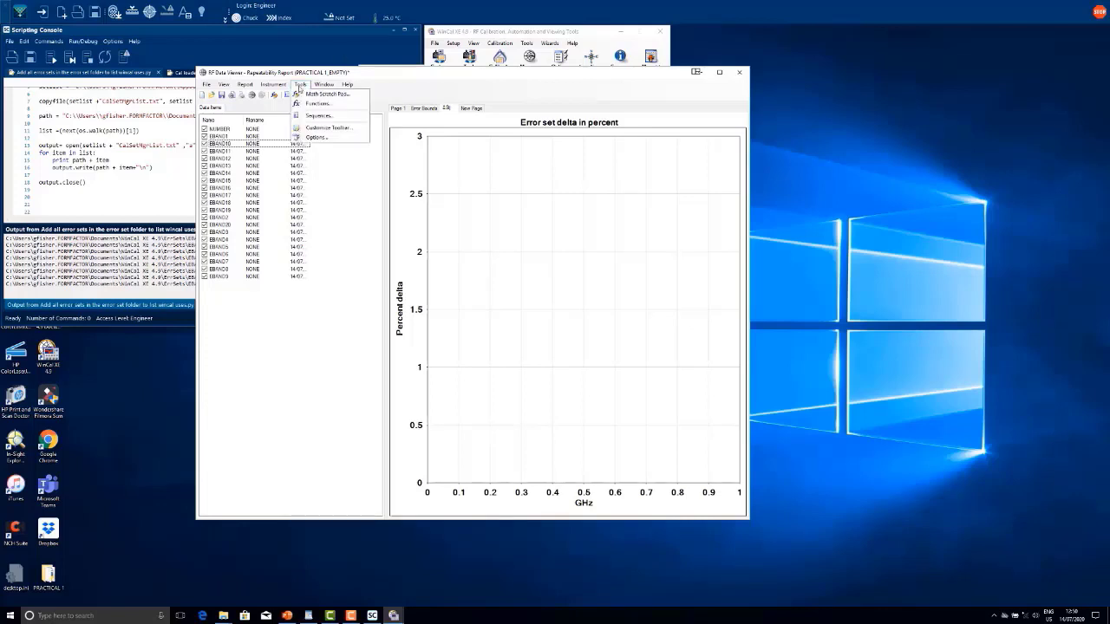
{"action": "left_click", "coordinate": [305, 118]}
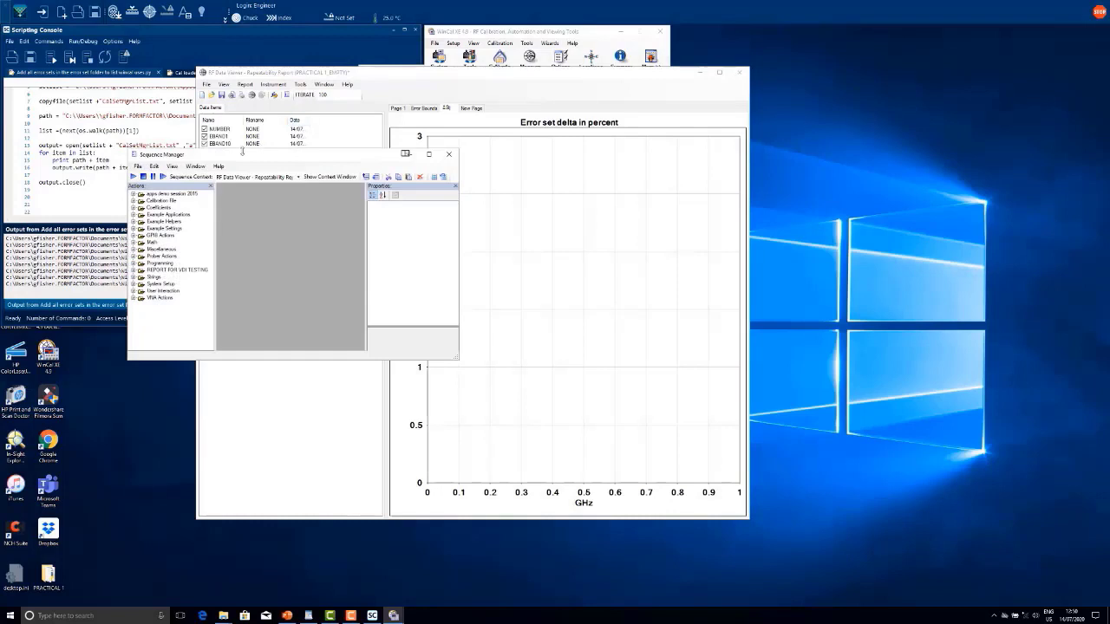
{"action": "left_click_drag", "start_coordinate": [292, 159], "coordinate": [403, 144]}
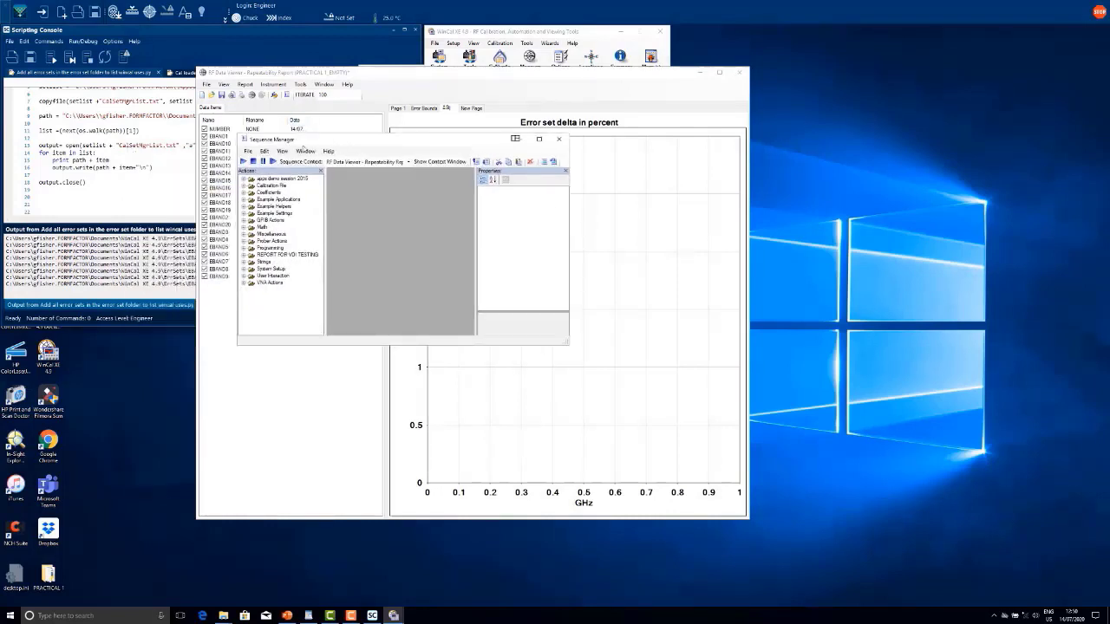
{"action": "left_click", "coordinate": [244, 235]}
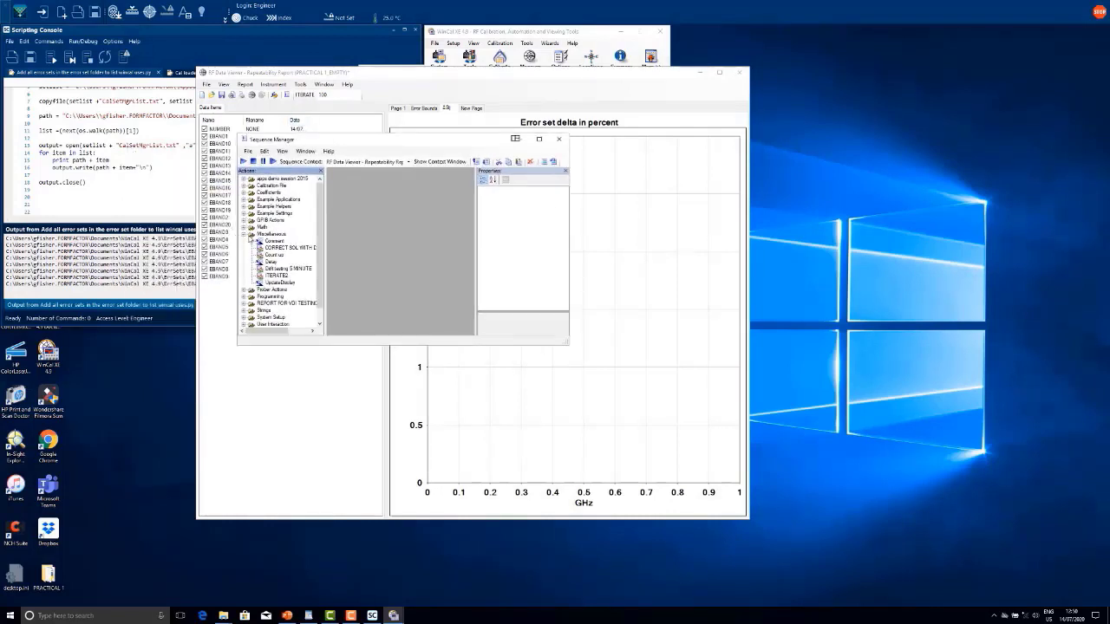
{"action": "double_click", "coordinate": [272, 255]}
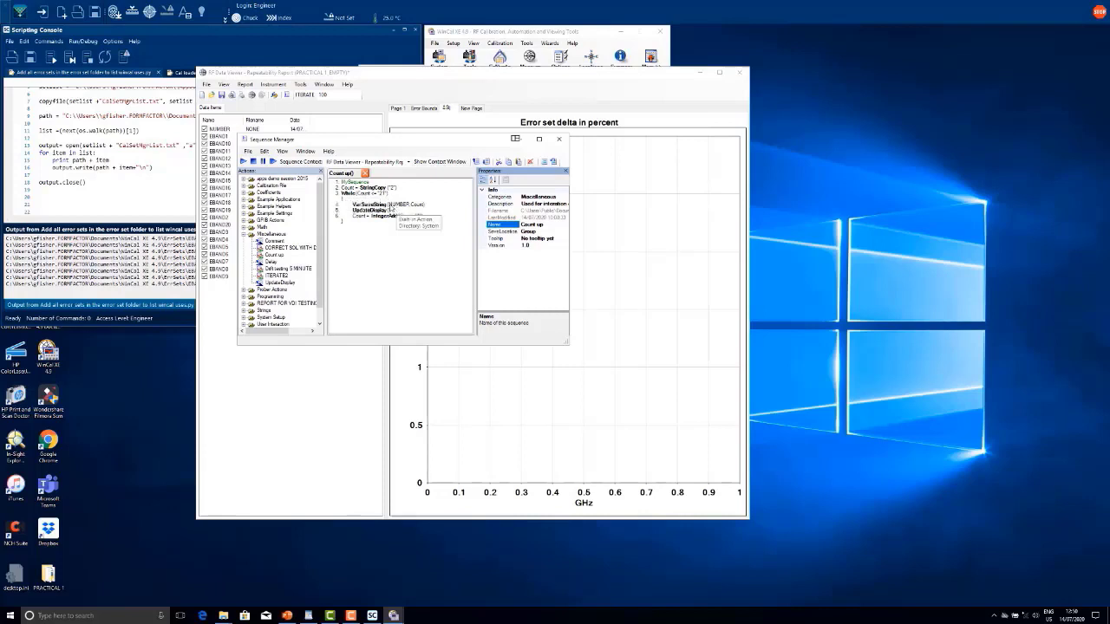
{"action": "left_click", "coordinate": [366, 188]}
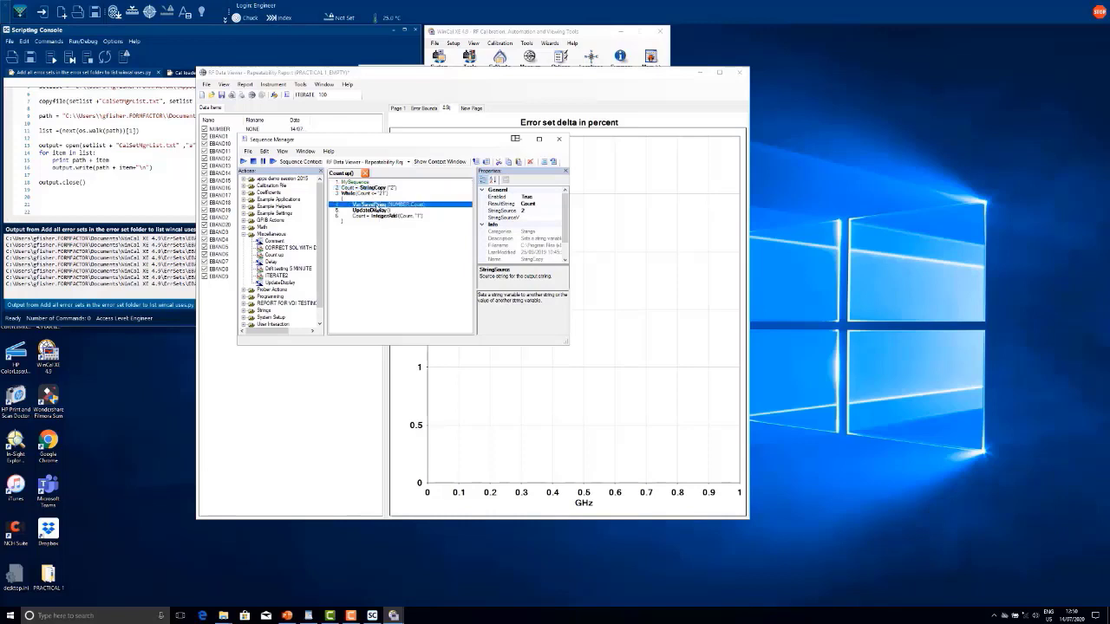
{"action": "left_click", "coordinate": [378, 205]}
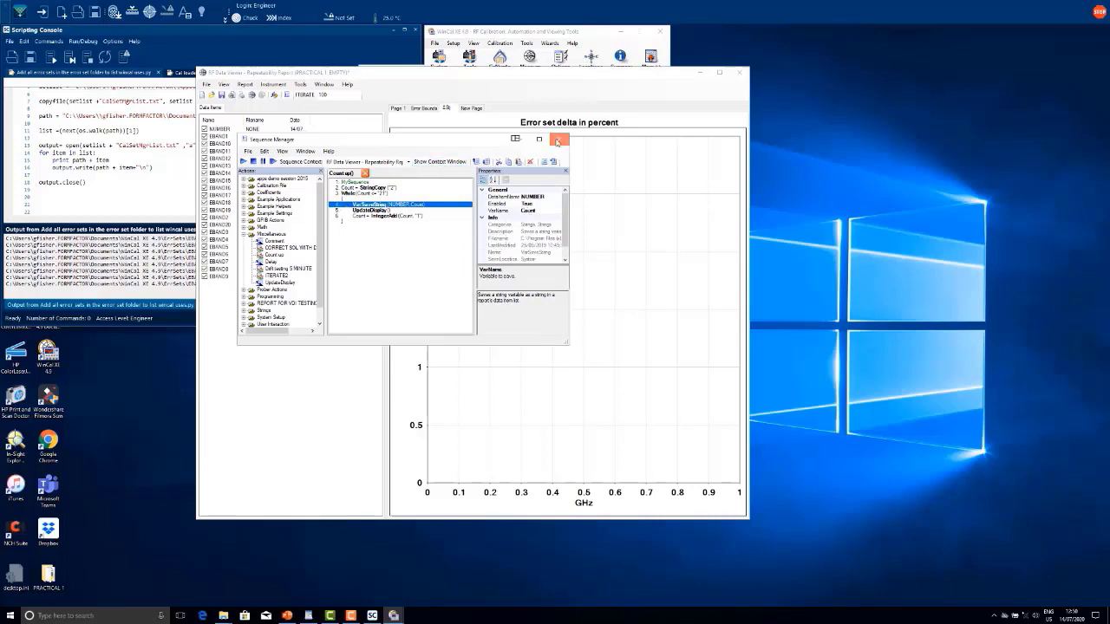
{"action": "left_click", "coordinate": [557, 142]}
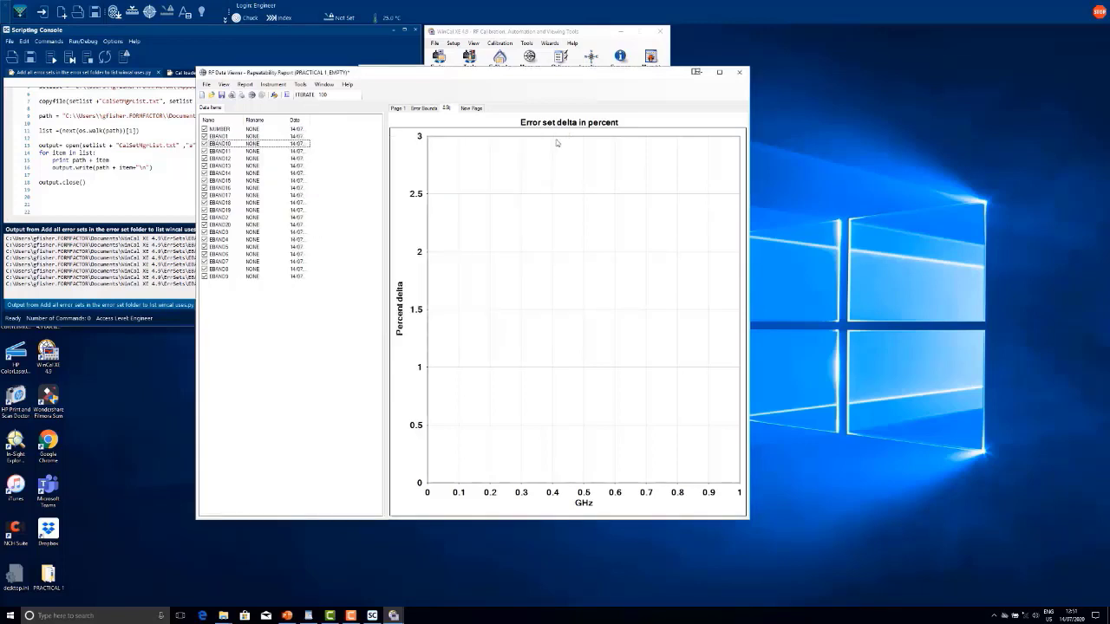
Step: Check which sequence is assigned to the custom ITERATE toolbar button and run that sequence
{"action": "left_click", "coordinate": [300, 84]}
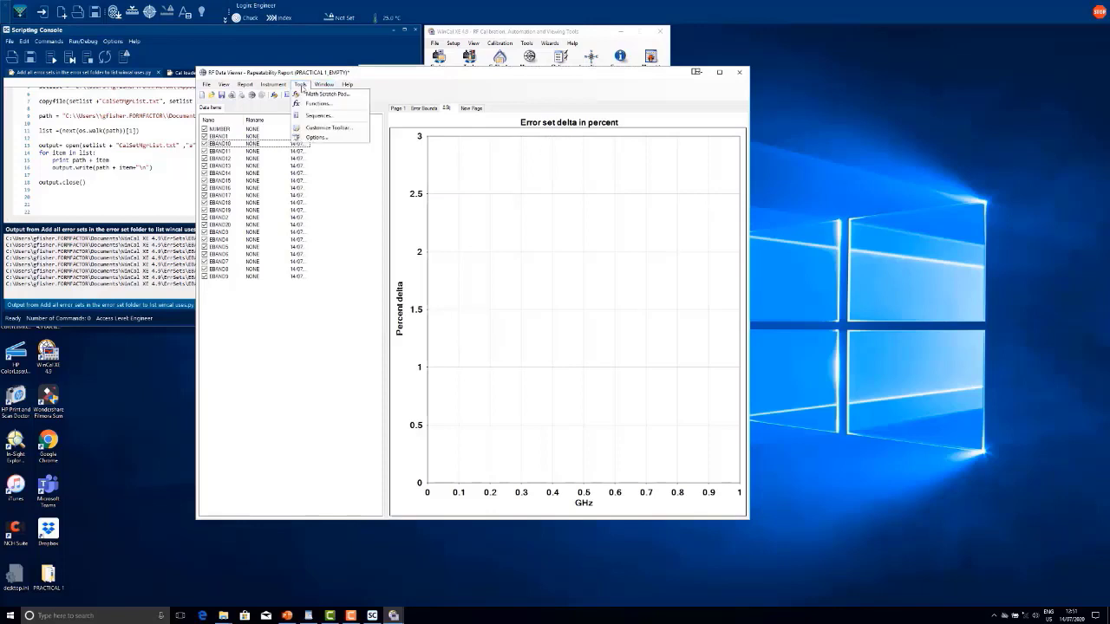
{"action": "left_click", "coordinate": [328, 128]}
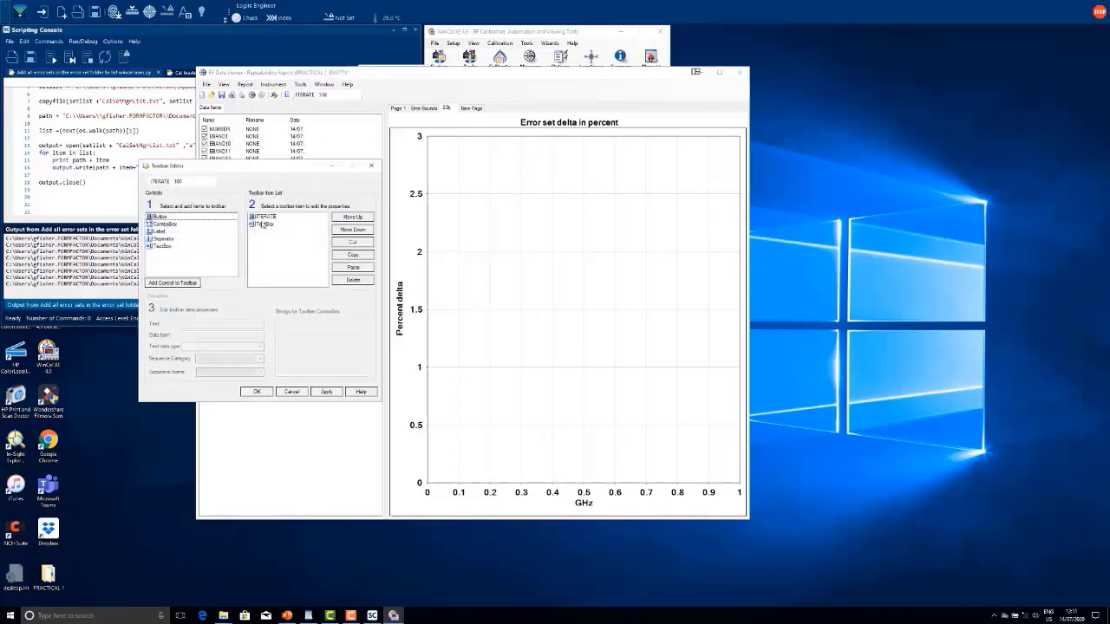
{"action": "left_click", "coordinate": [260, 216]}
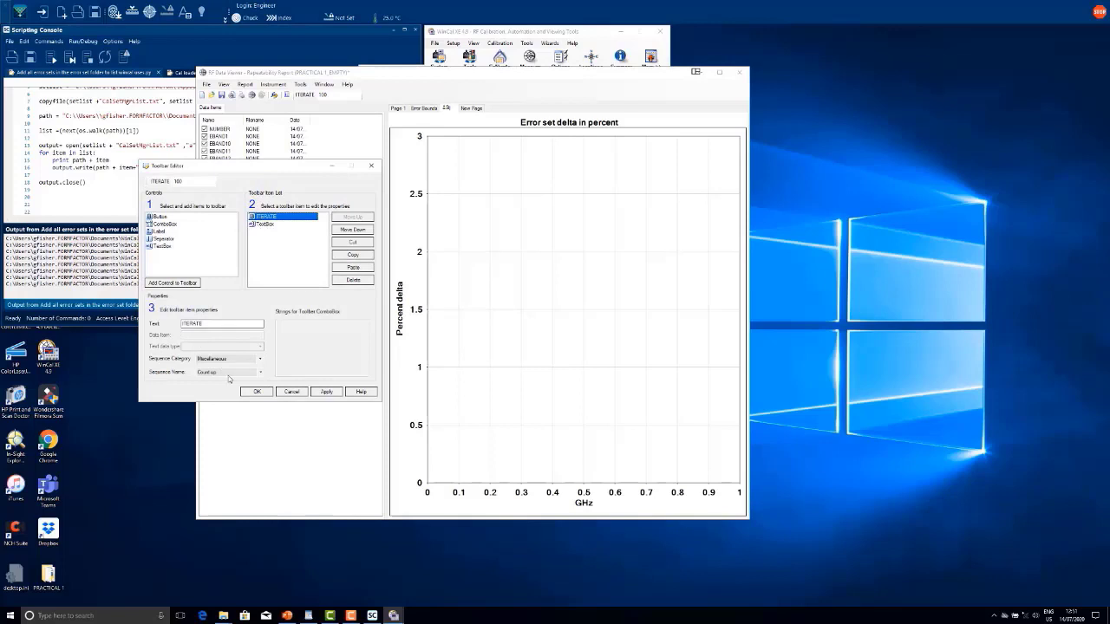
{"action": "left_click", "coordinate": [255, 392]}
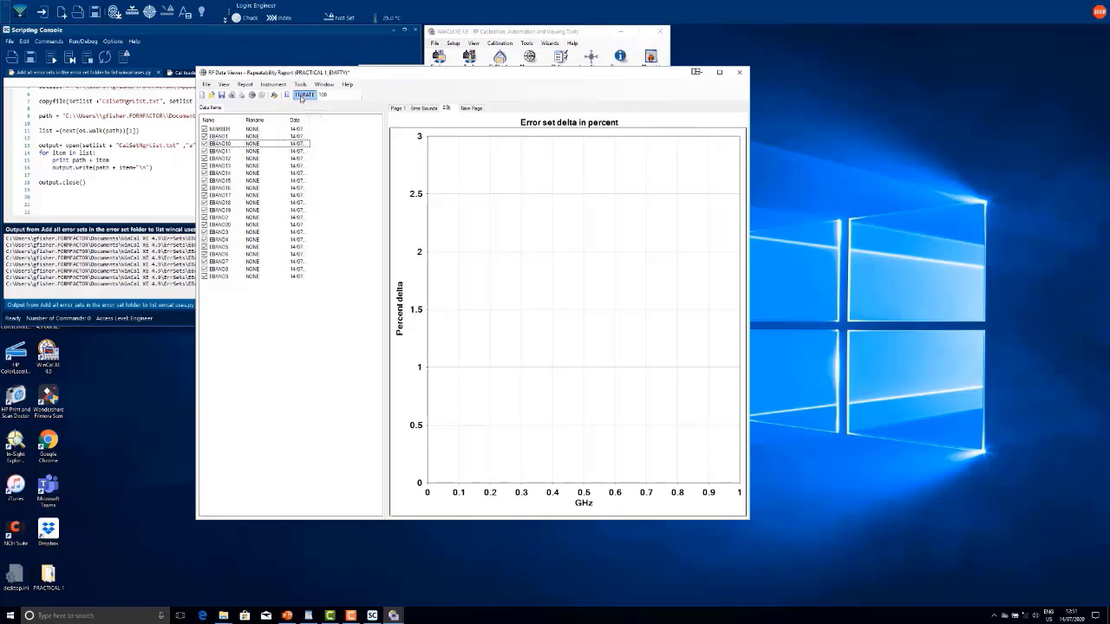
{"action": "left_click", "coordinate": [304, 94]}
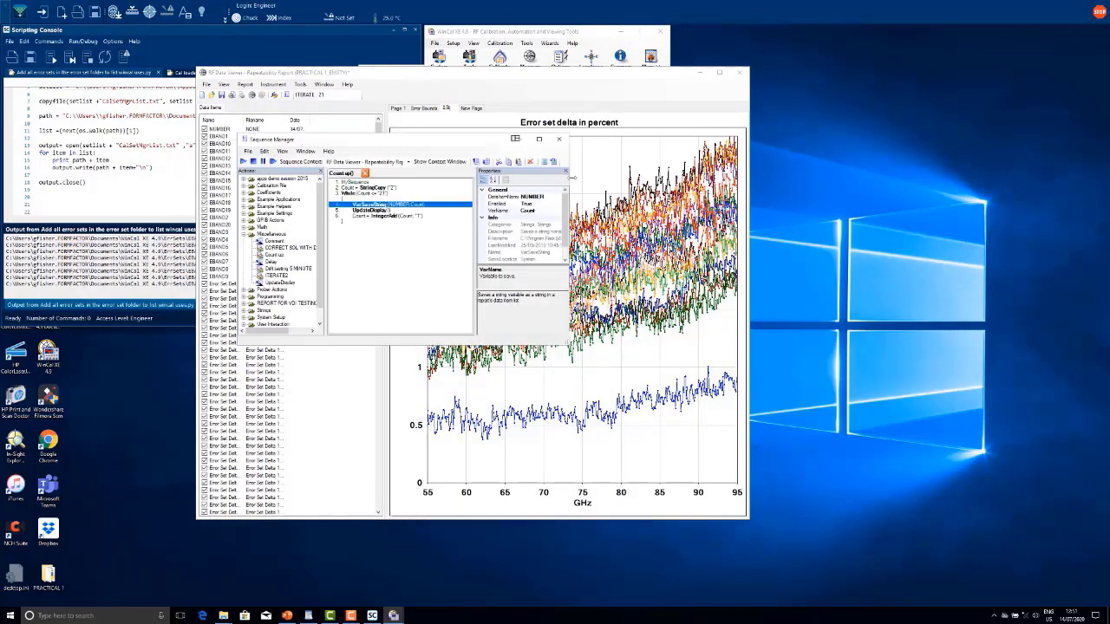
Step: Review the included data items in the delta plot's trace group properties and close the repeatability report
{"action": "right_click", "coordinate": [574, 237]}
{"action": "left_click", "coordinate": [586, 248]}
{"action": "left_click", "coordinate": [290, 125]}
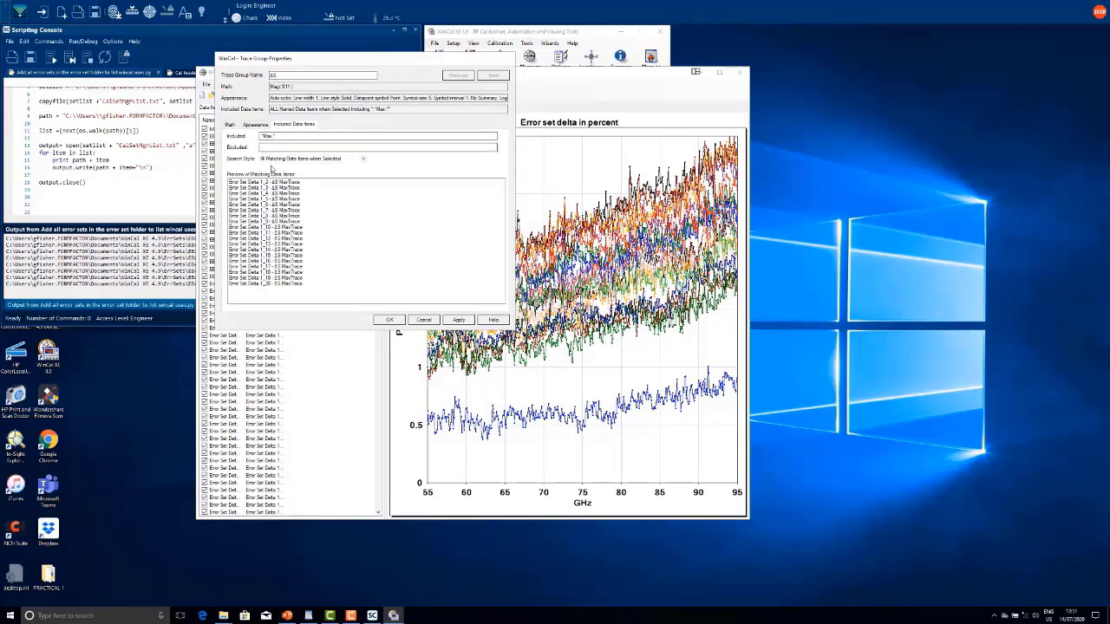
{"action": "left_click", "coordinate": [388, 320]}
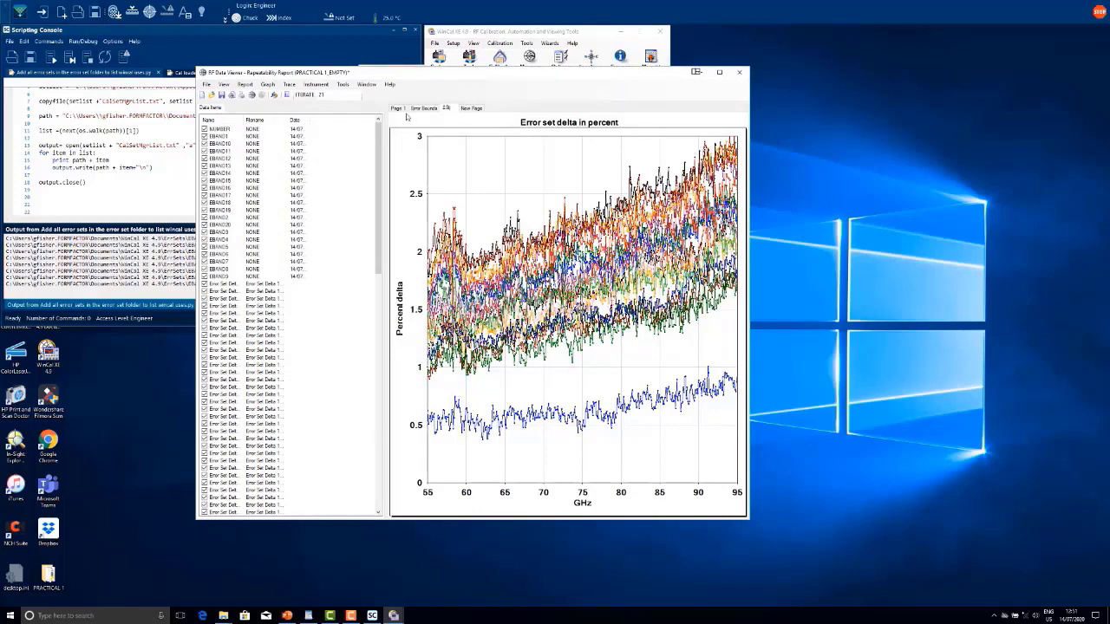
{"action": "left_click", "coordinate": [737, 75]}
{"action": "left_click", "coordinate": [592, 359]}
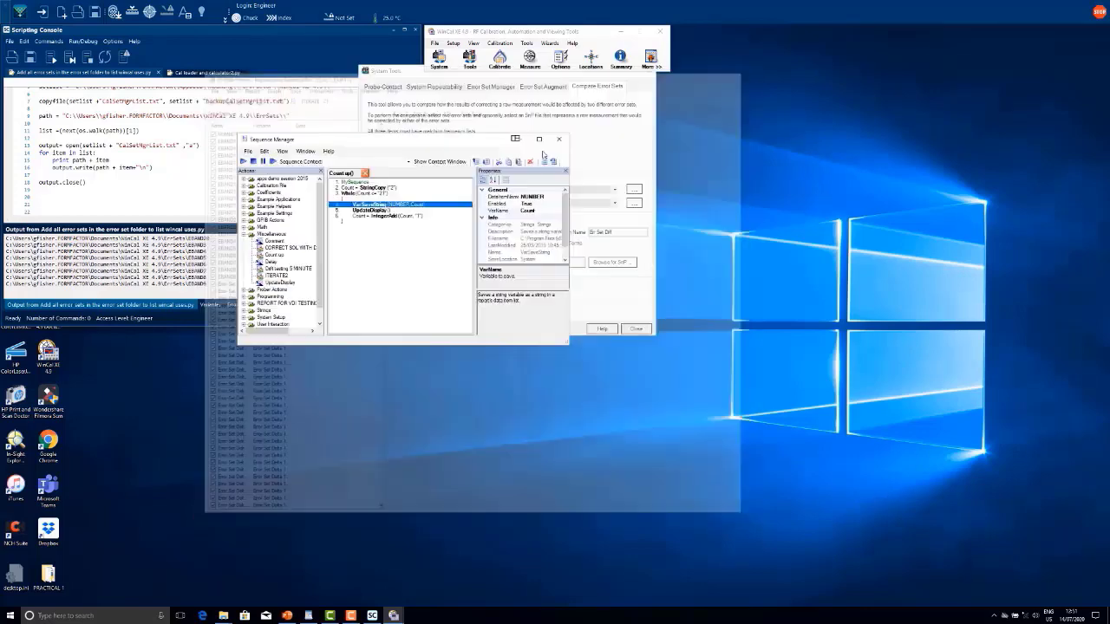
Step: Open the calibration window and load the EBAND1.wcf calibration file
{"action": "left_click", "coordinate": [499, 58]}
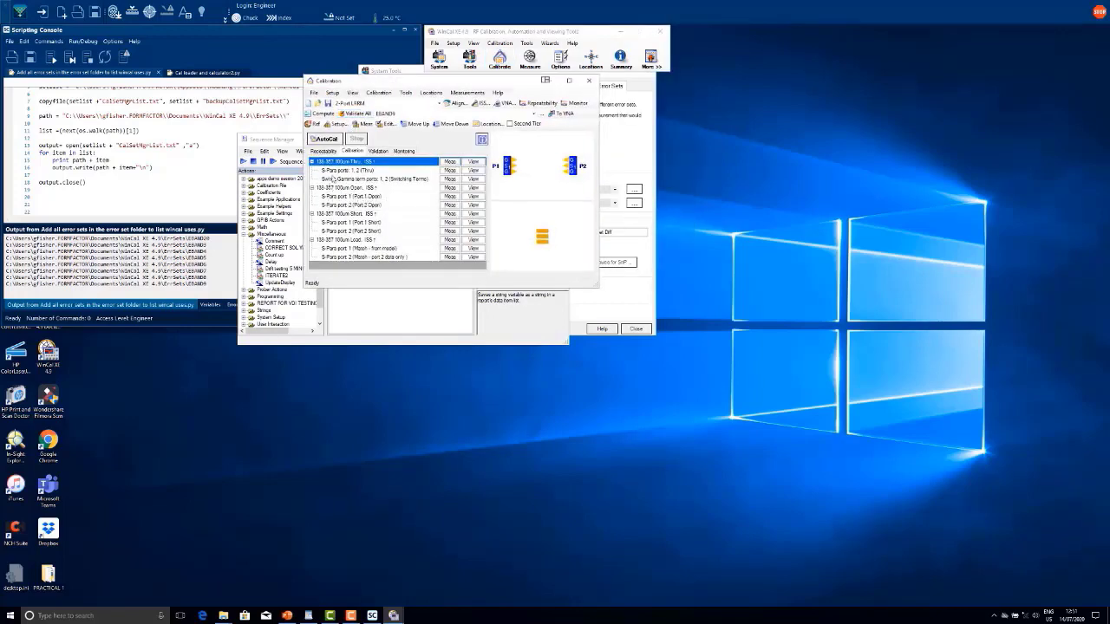
{"action": "left_click", "coordinate": [314, 92]}
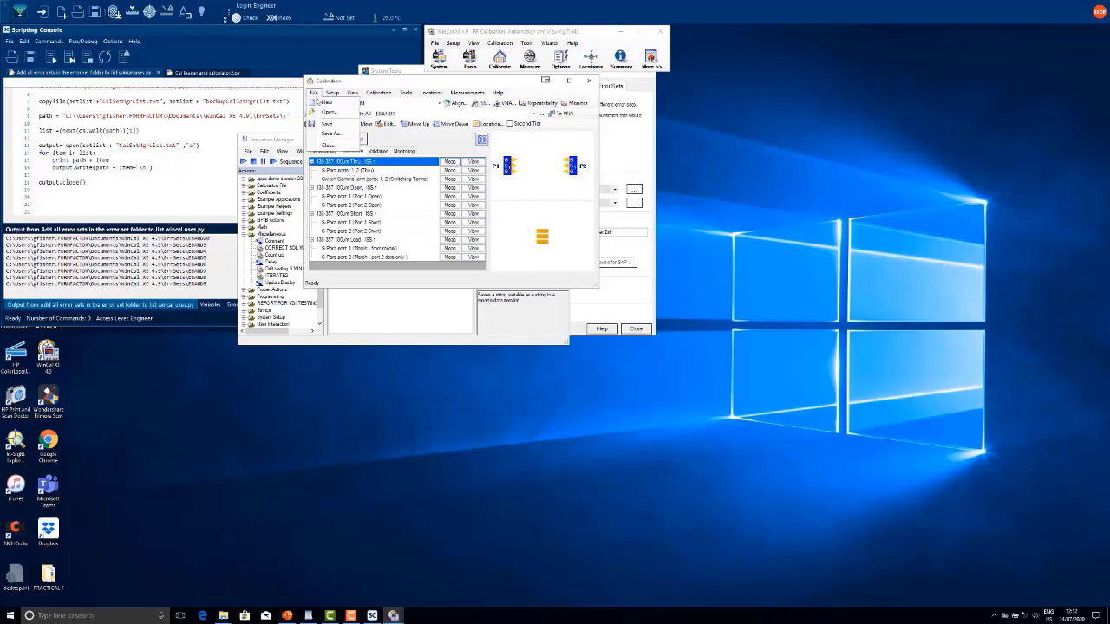
{"action": "left_click", "coordinate": [330, 112]}
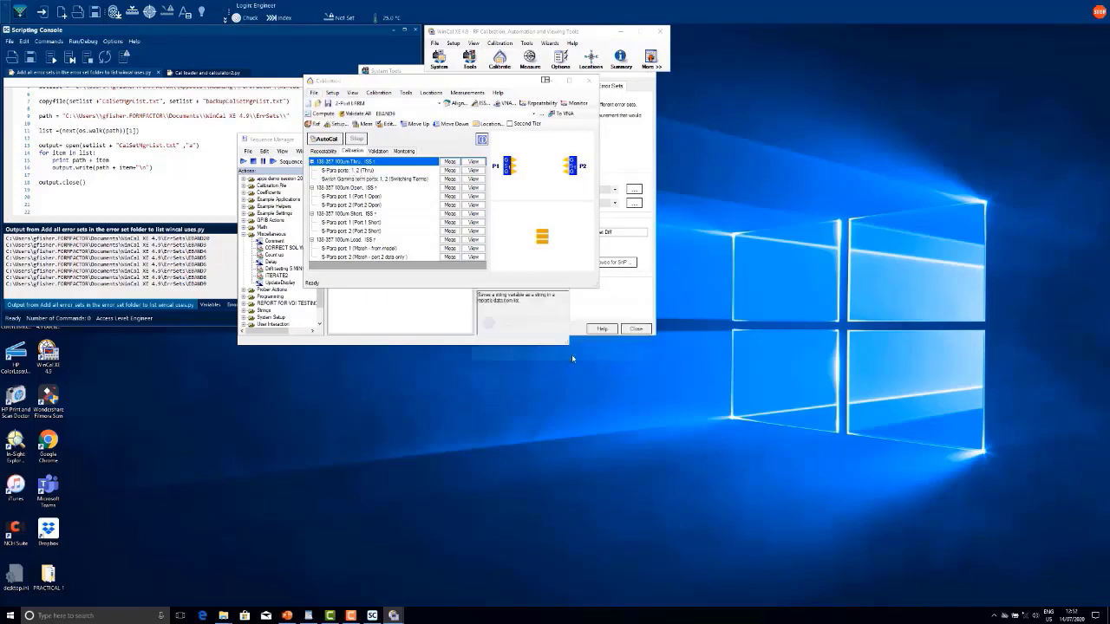
{"action": "left_click", "coordinate": [578, 354]}
{"action": "double_click", "coordinate": [408, 175]}
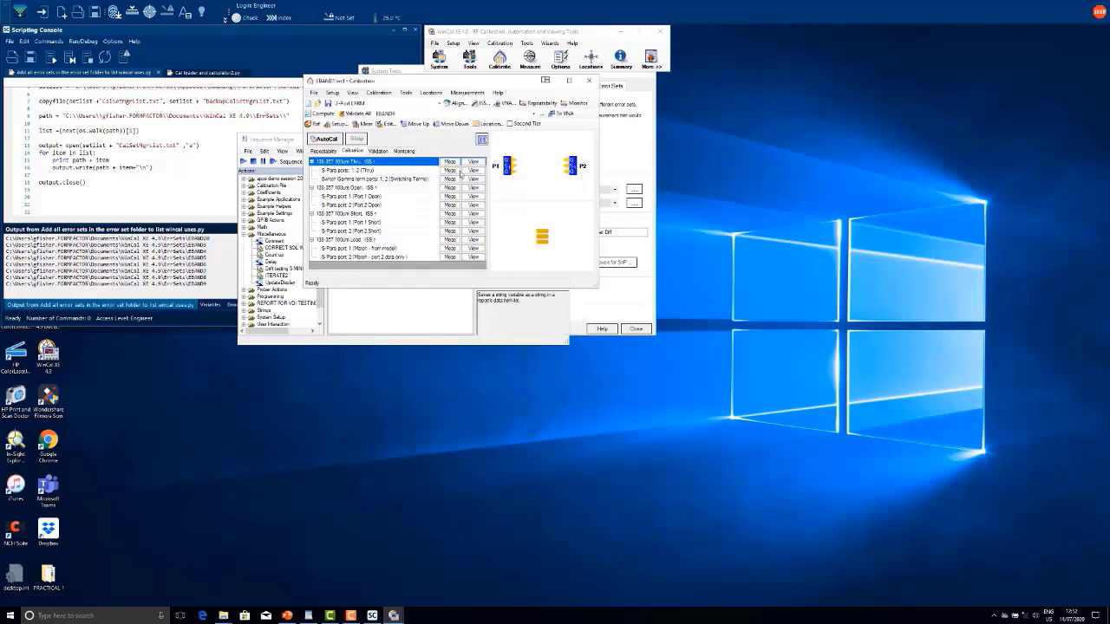
Step: View the measured data of the 138-357 100um Thru standard and compute the calibration
{"action": "left_click", "coordinate": [474, 163]}
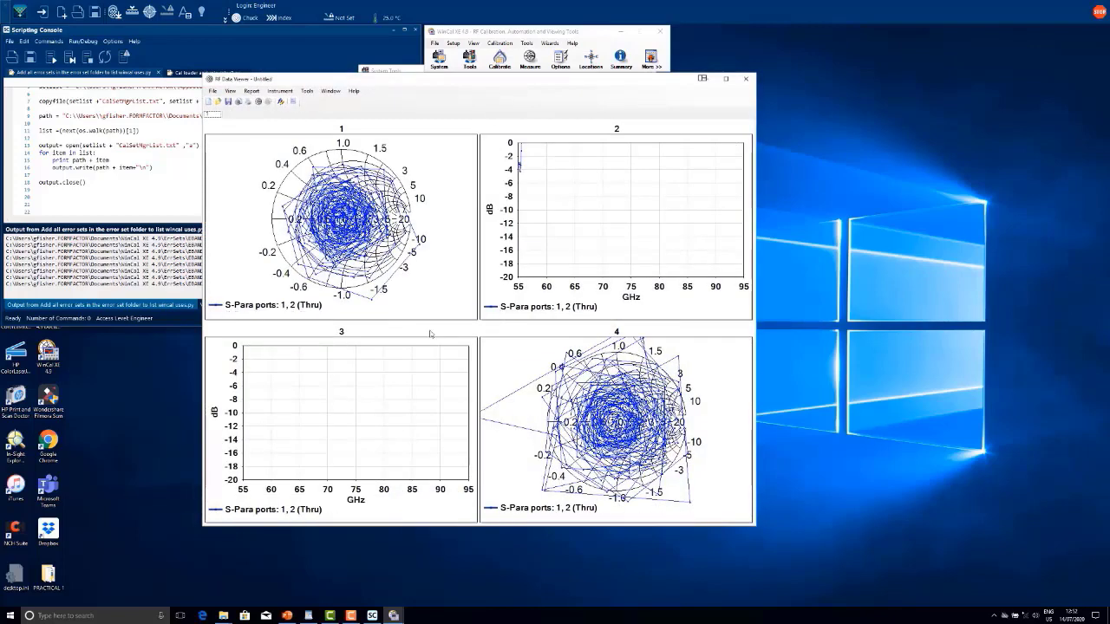
{"action": "left_click", "coordinate": [752, 85]}
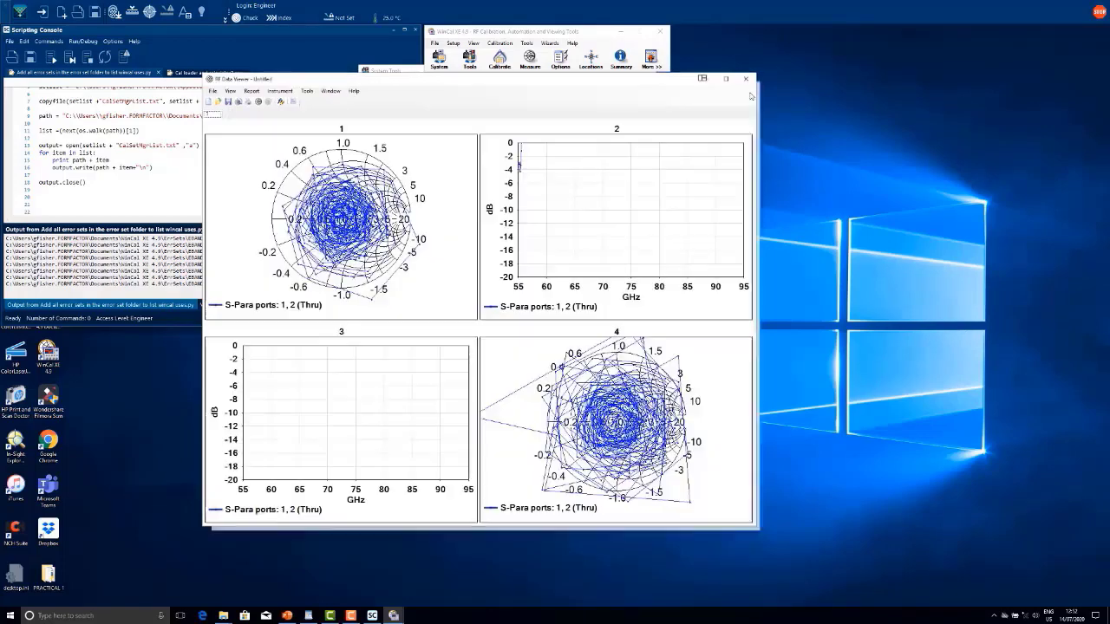
{"action": "left_click", "coordinate": [745, 80]}
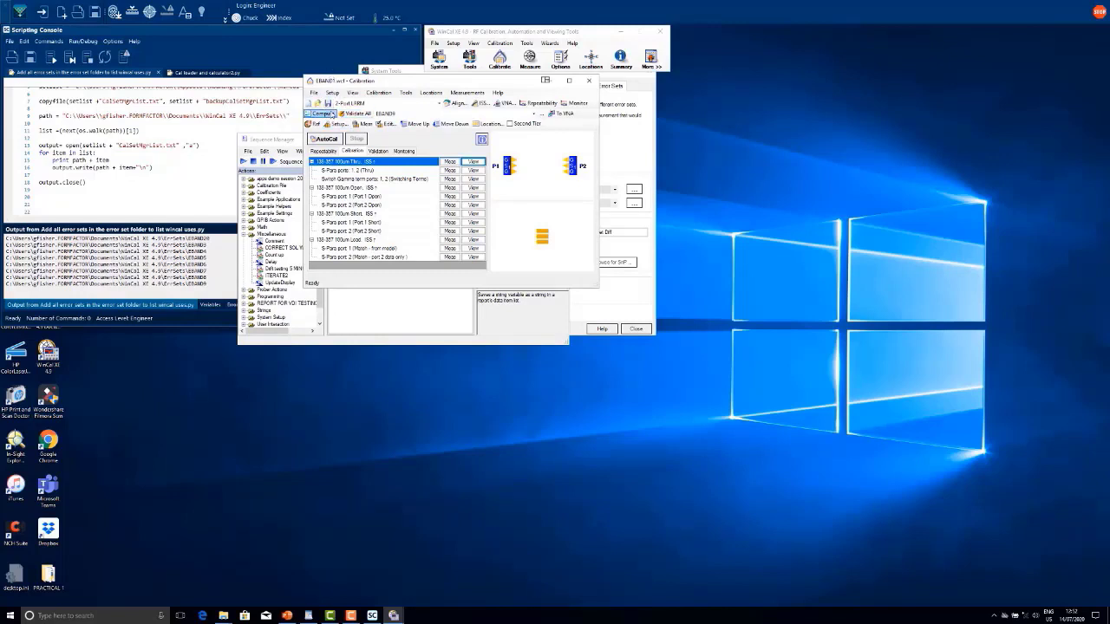
{"action": "left_click", "coordinate": [332, 113]}
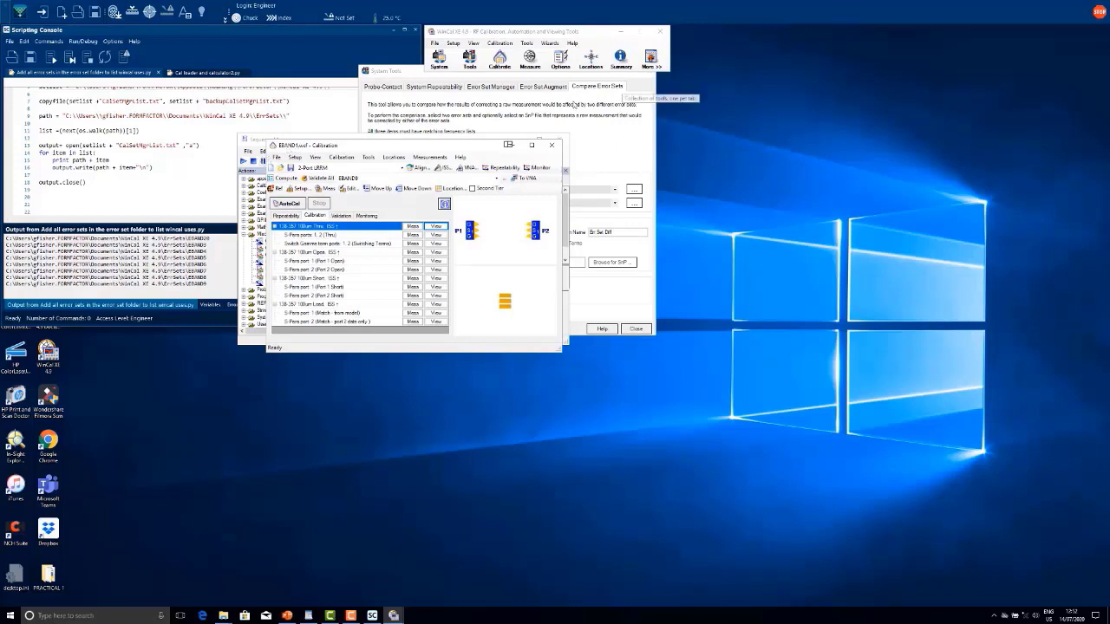
Step: Close the error set comparison and remove all EBAND error sets from the Error Set Manager list without deleting them from disk
{"action": "left_click", "coordinate": [580, 106]}
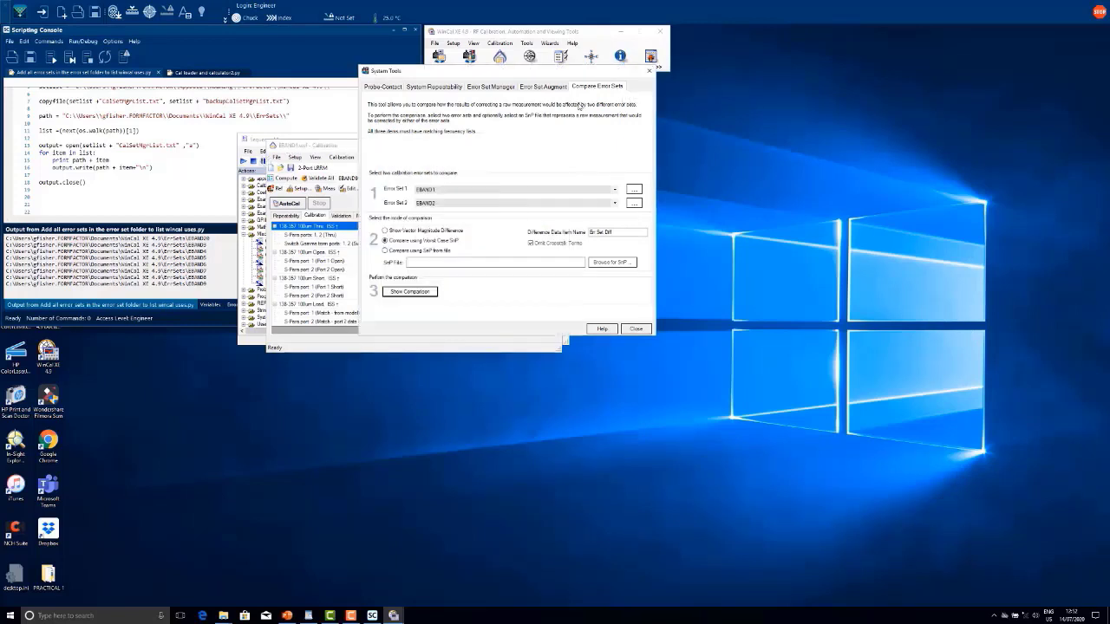
{"action": "left_click", "coordinate": [648, 72]}
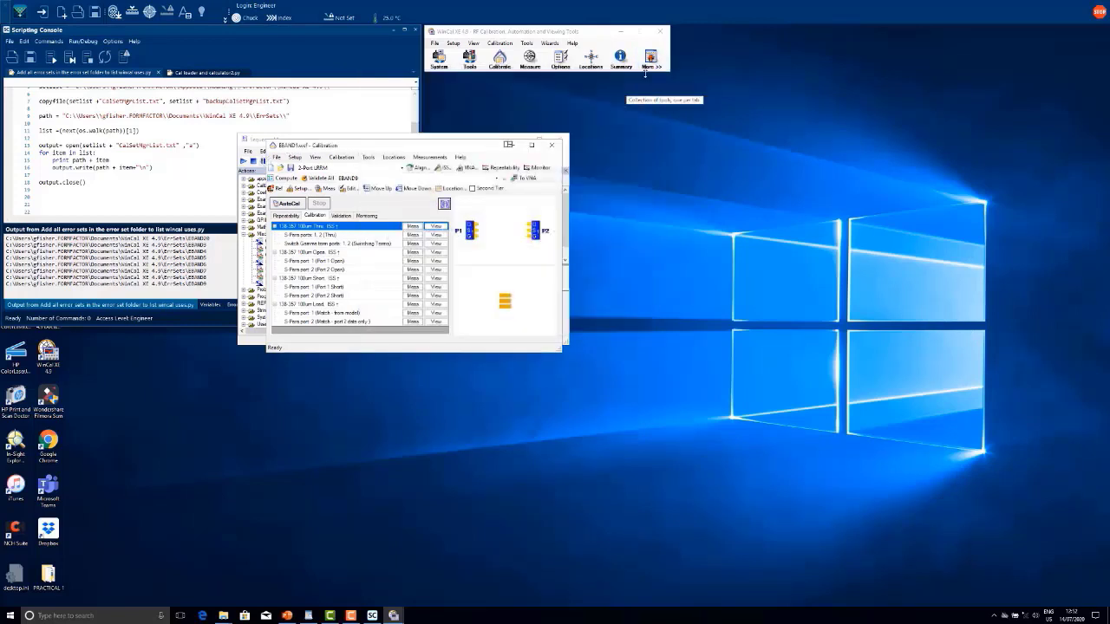
{"action": "left_click", "coordinate": [526, 44]}
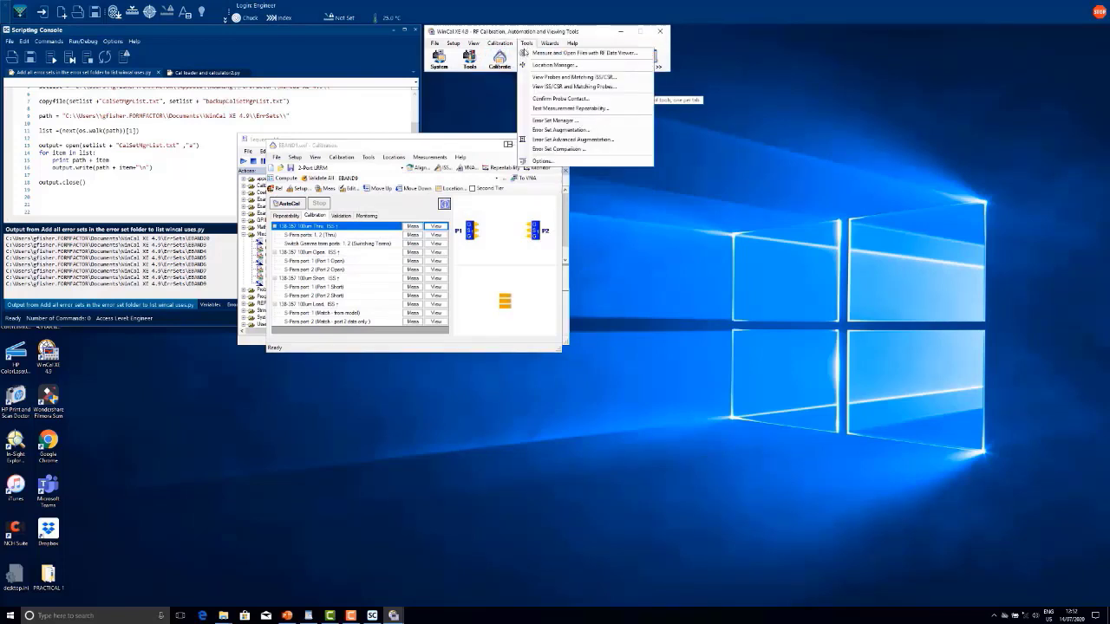
{"action": "left_click", "coordinate": [555, 120]}
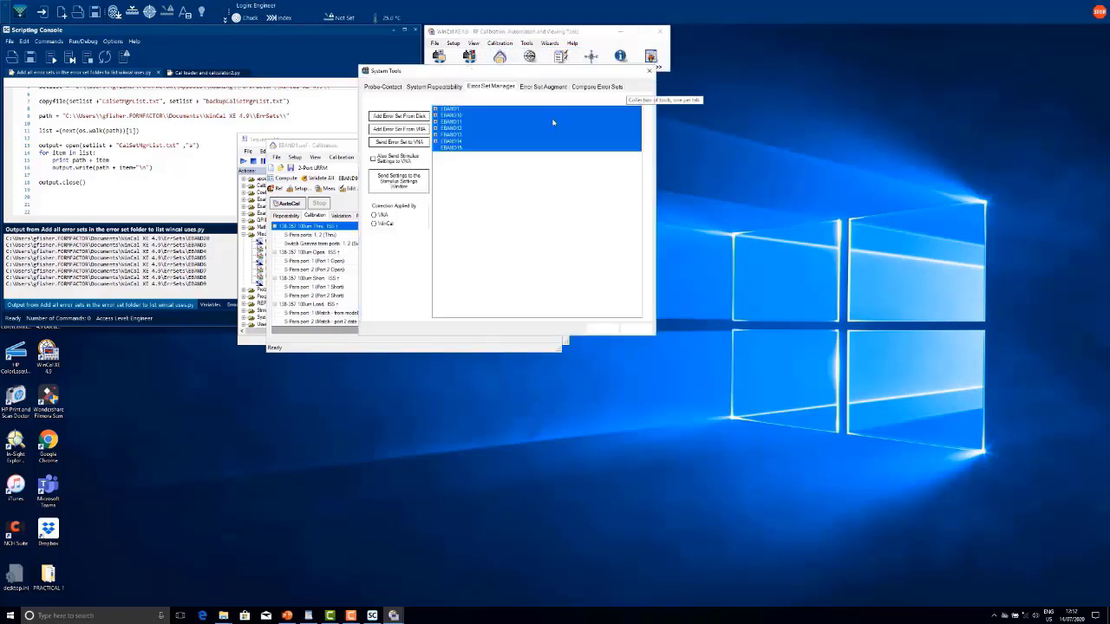
{"action": "right_click", "coordinate": [503, 126]}
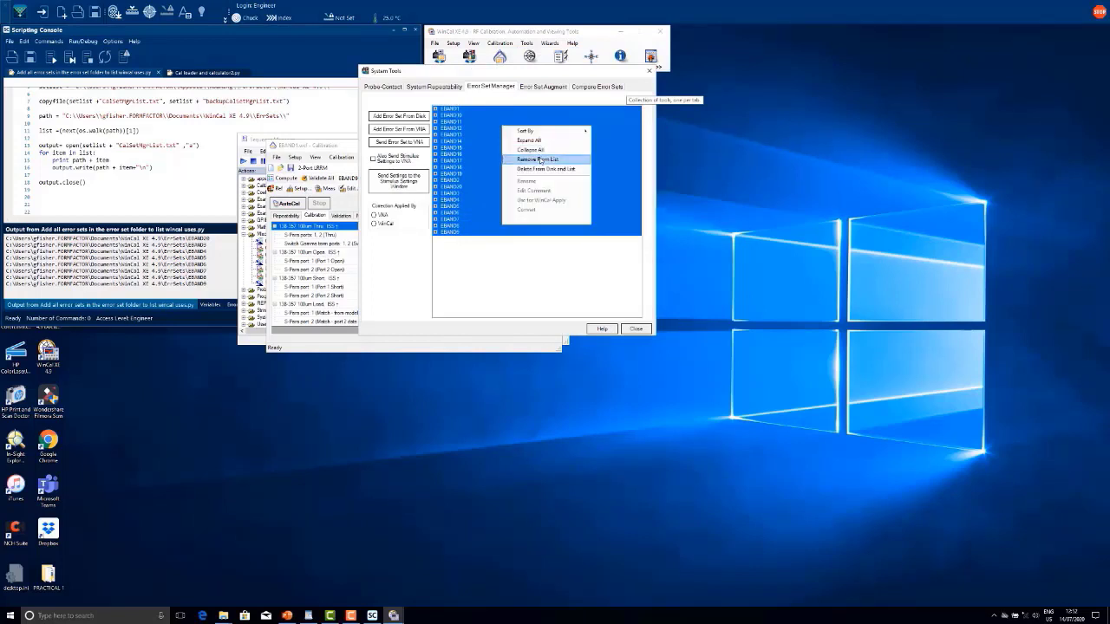
{"action": "left_click", "coordinate": [539, 161]}
{"action": "left_click", "coordinate": [571, 353]}
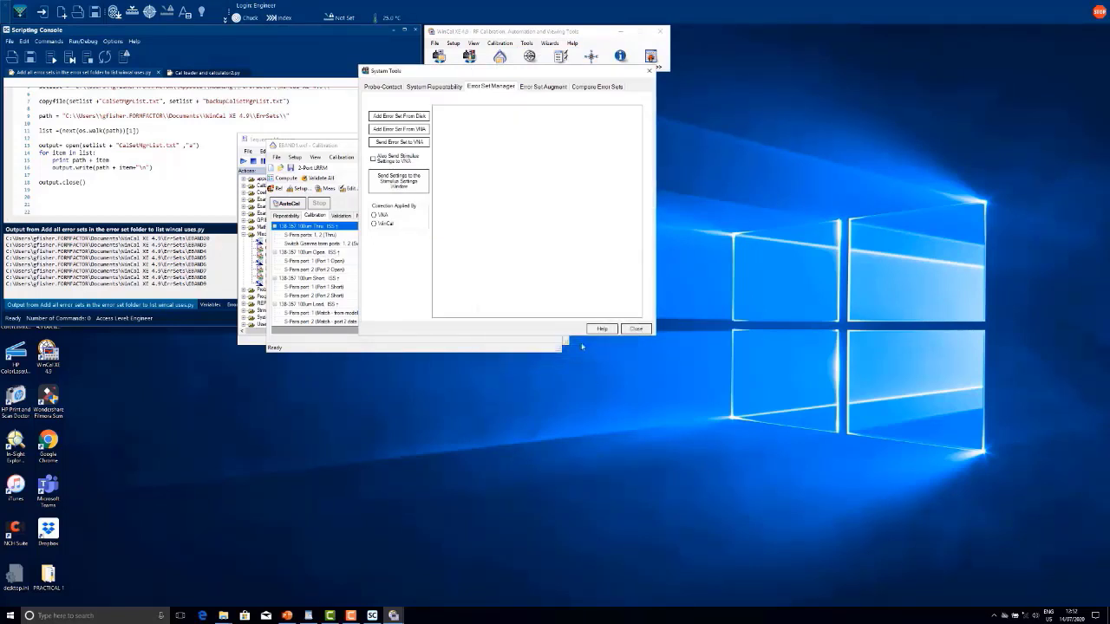
Step: Close the Error Set Manager and set the folder name template for new error sets to EBAND followed by a unique number
{"action": "left_click", "coordinate": [636, 328]}
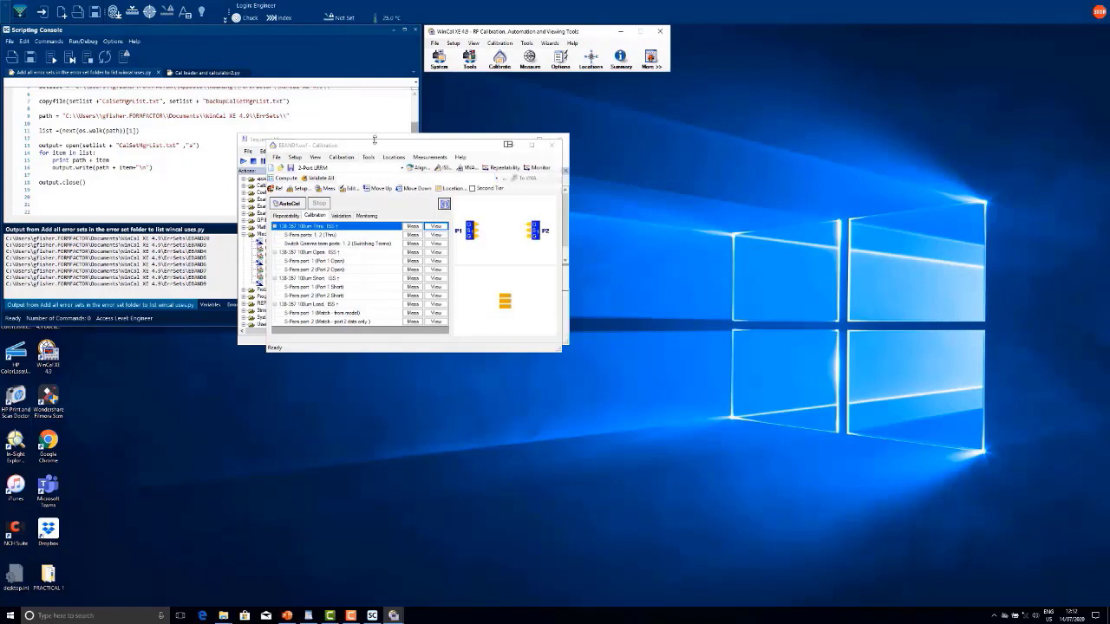
{"action": "left_click_drag", "start_coordinate": [405, 150], "coordinate": [429, 252]}
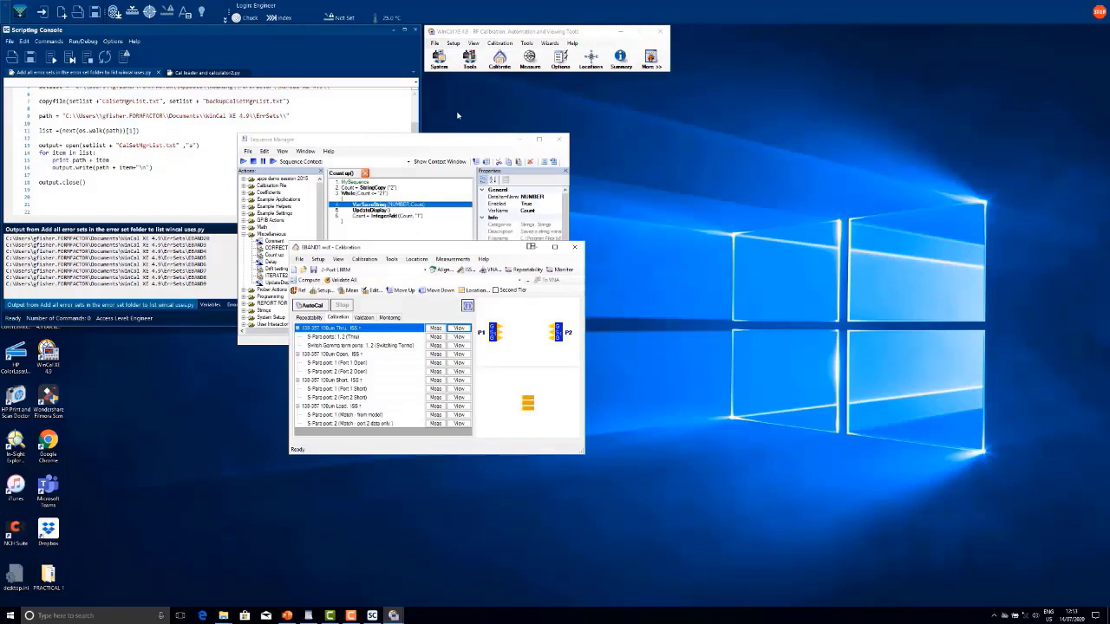
{"action": "left_click", "coordinate": [561, 59]}
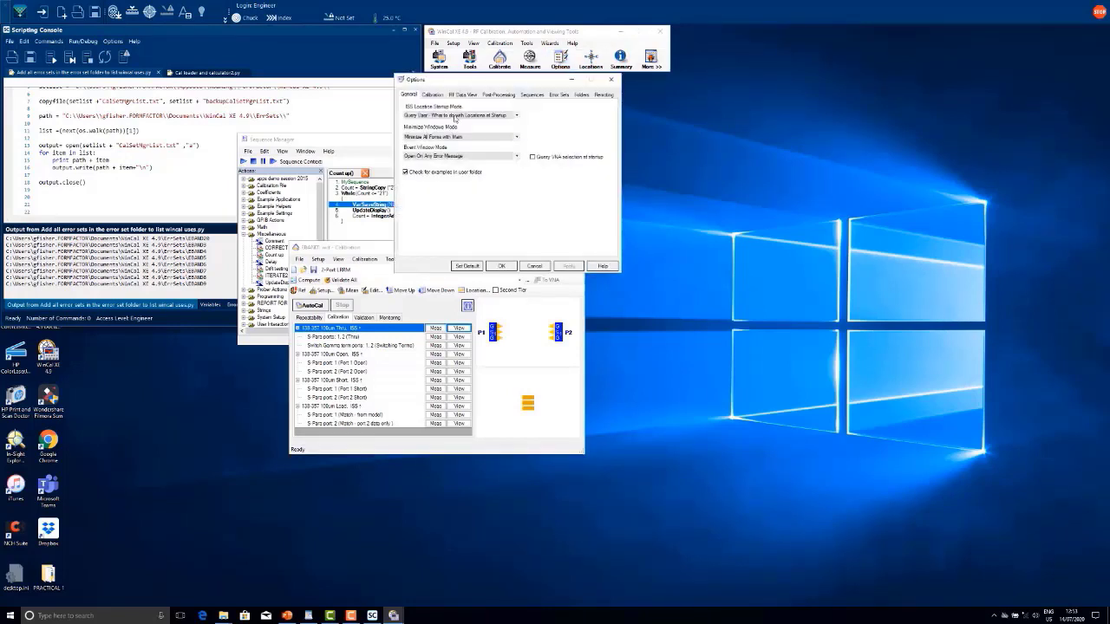
{"action": "left_click", "coordinate": [559, 94]}
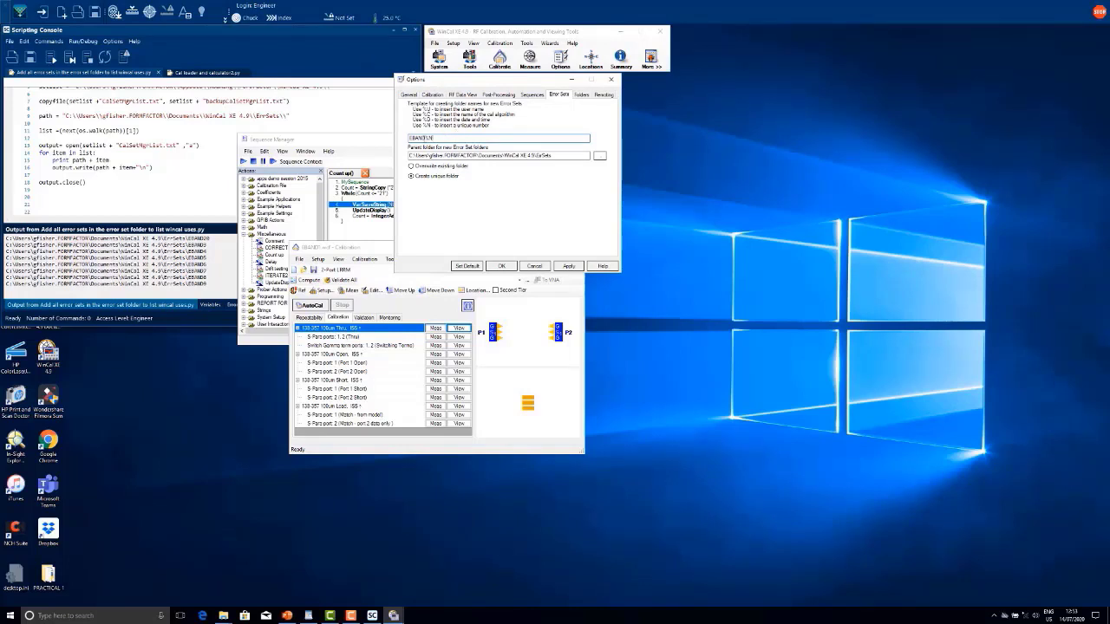
{"action": "left_click", "coordinate": [498, 268]}
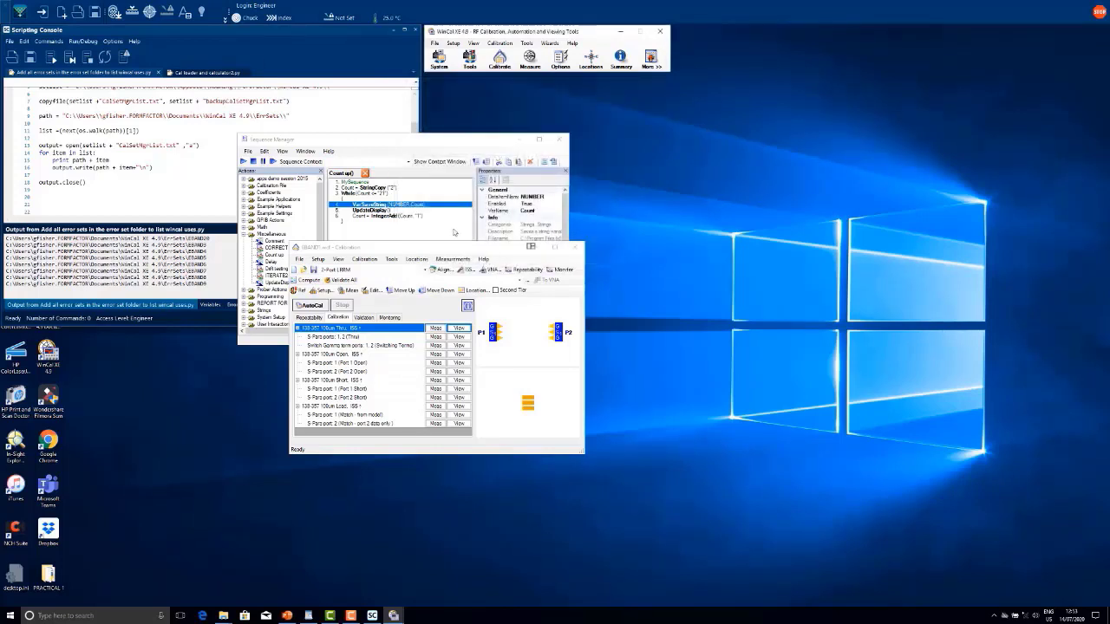
Step: Close the Sequence Manager and arrange the EBAND1.wcf calibration window above a reopened Error Set Manager, beside the script console
{"action": "left_click_drag", "start_coordinate": [395, 139], "coordinate": [580, 88]}
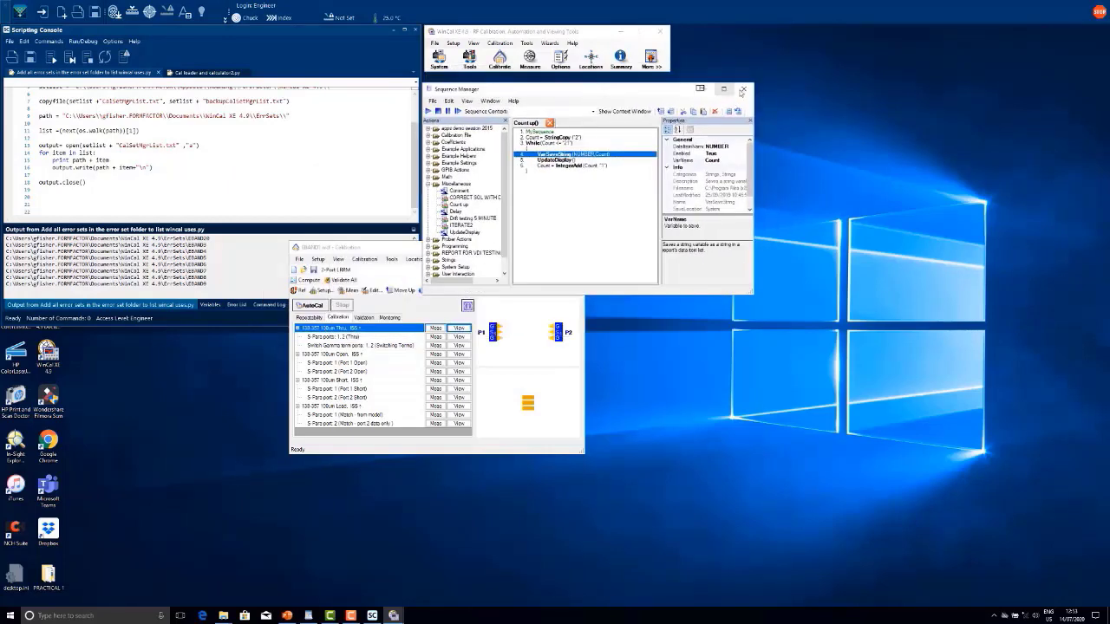
{"action": "left_click", "coordinate": [742, 90]}
{"action": "left_click_drag", "start_coordinate": [421, 248], "coordinate": [558, 86]}
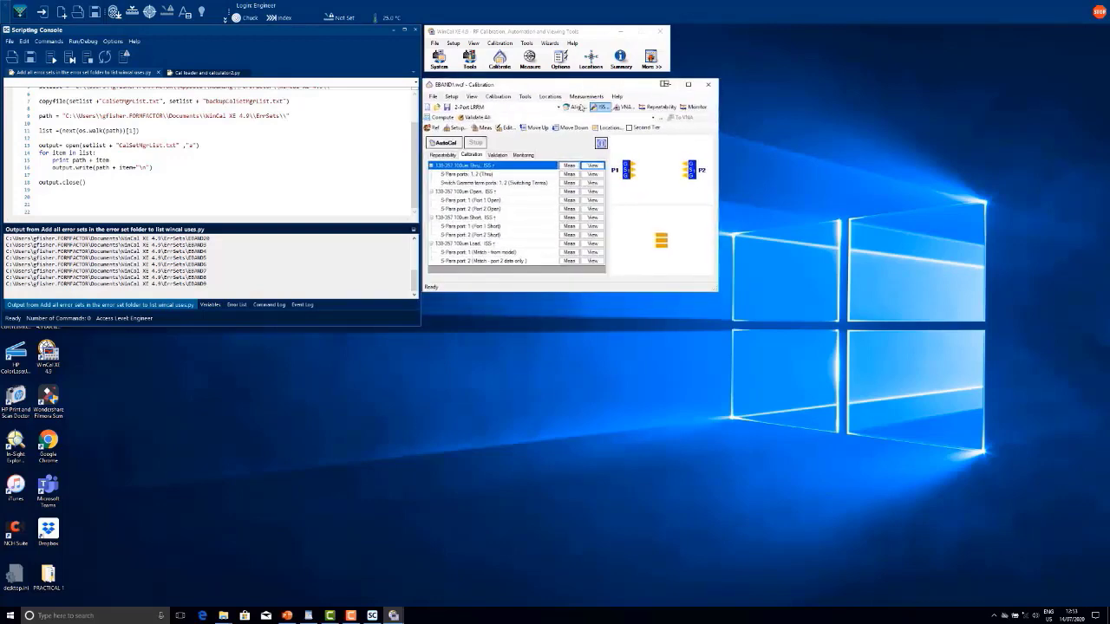
{"action": "left_click", "coordinate": [500, 44]}
{"action": "left_click", "coordinate": [528, 45]}
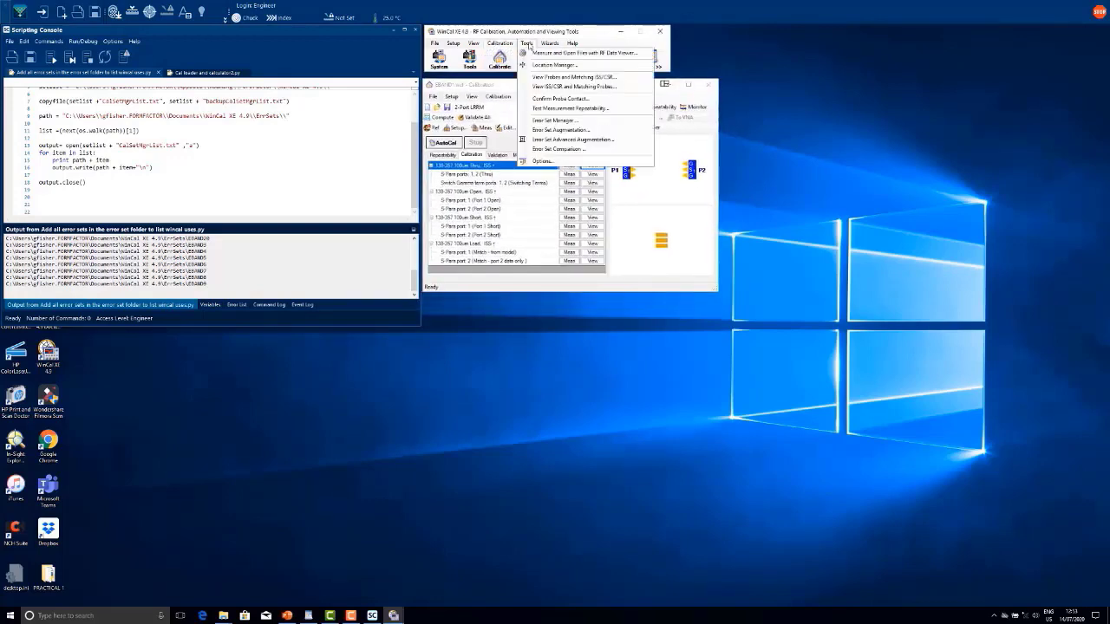
{"action": "left_click", "coordinate": [543, 121]}
{"action": "left_click_drag", "start_coordinate": [466, 75], "coordinate": [532, 298]}
{"action": "left_click_drag", "start_coordinate": [523, 301], "coordinate": [528, 301]}
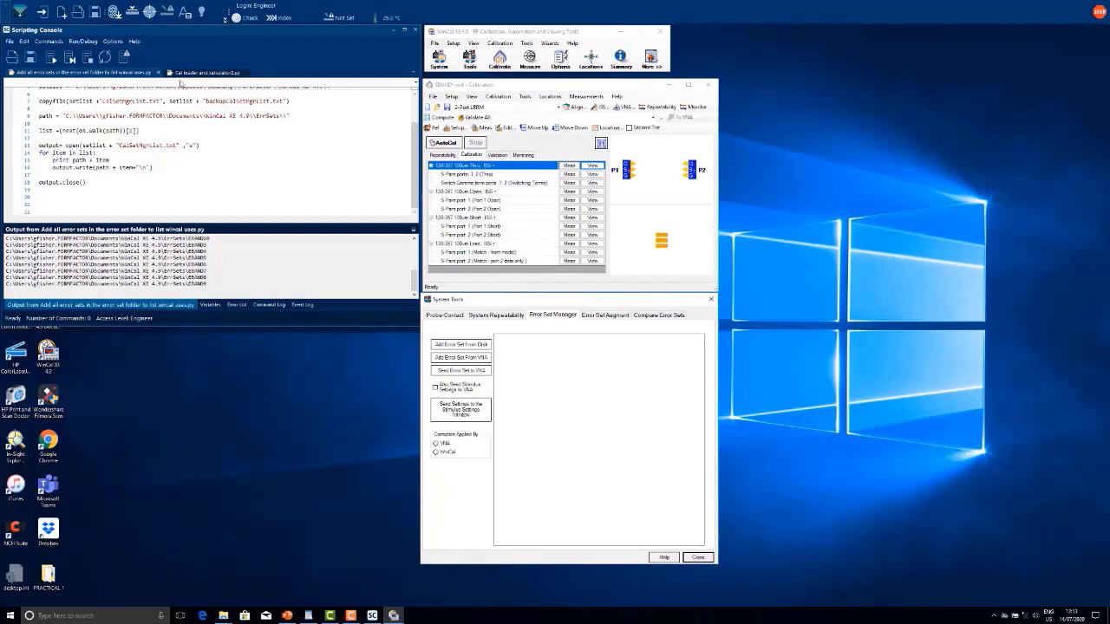
Step: Review the Cal loader and calculator2.py script and the folder naming options for new error sets
{"action": "left_click", "coordinate": [208, 72]}
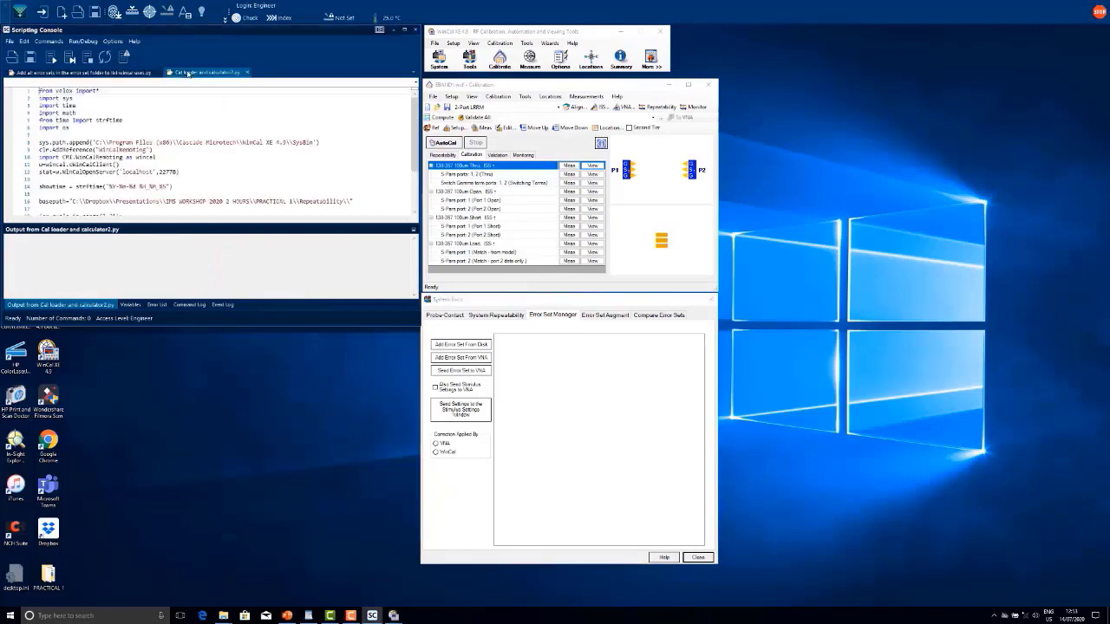
{"action": "left_click", "coordinate": [108, 106]}
{"action": "scroll", "coordinate": [170, 124], "scroll_direction": "down", "scroll_amount": 2}
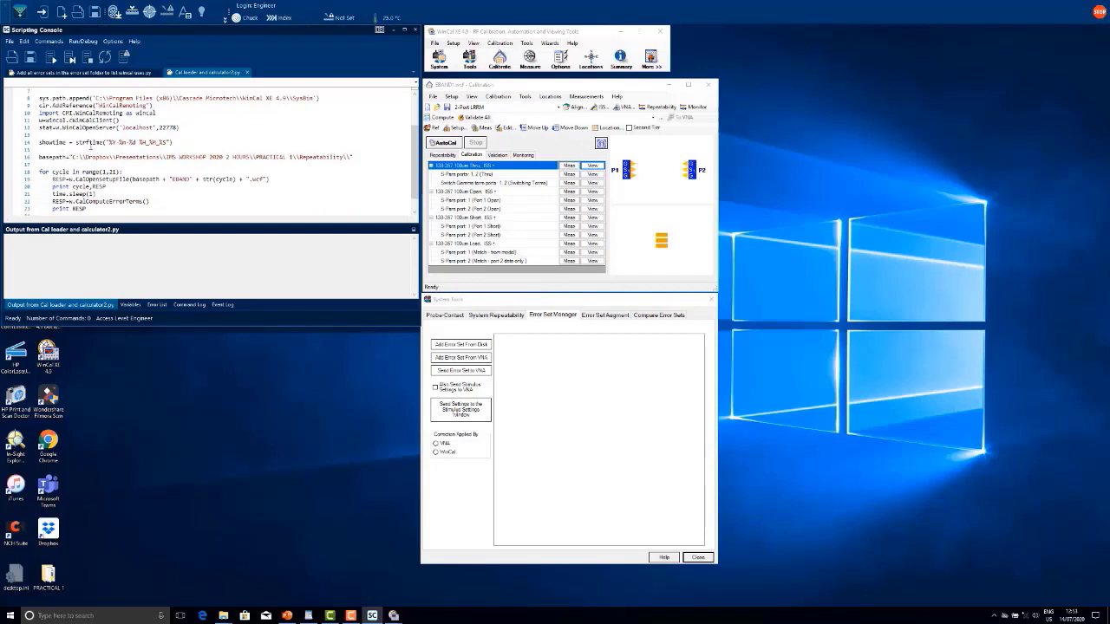
{"action": "scroll", "coordinate": [90, 130], "scroll_direction": "up", "scroll_amount": 2}
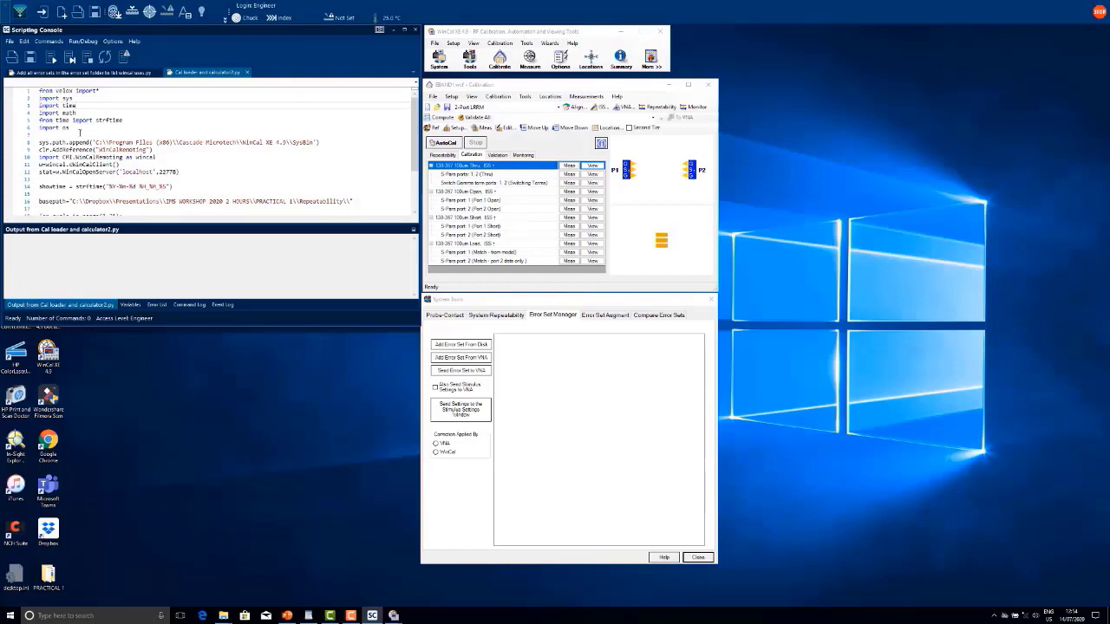
{"action": "scroll", "coordinate": [103, 161], "scroll_direction": "down", "scroll_amount": 3}
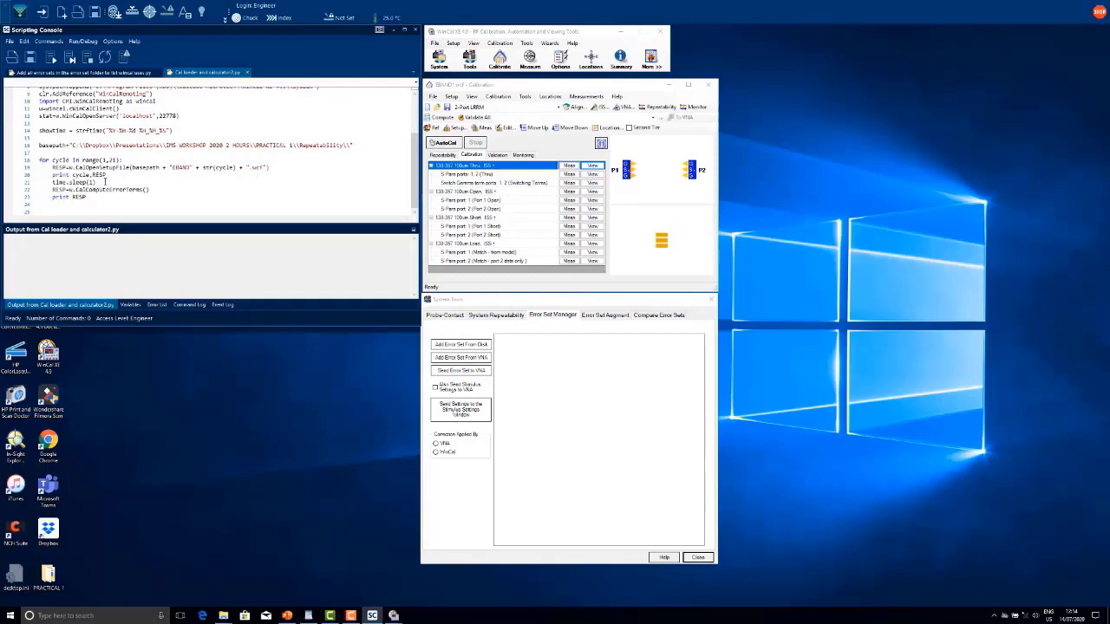
{"action": "left_click", "coordinate": [560, 59]}
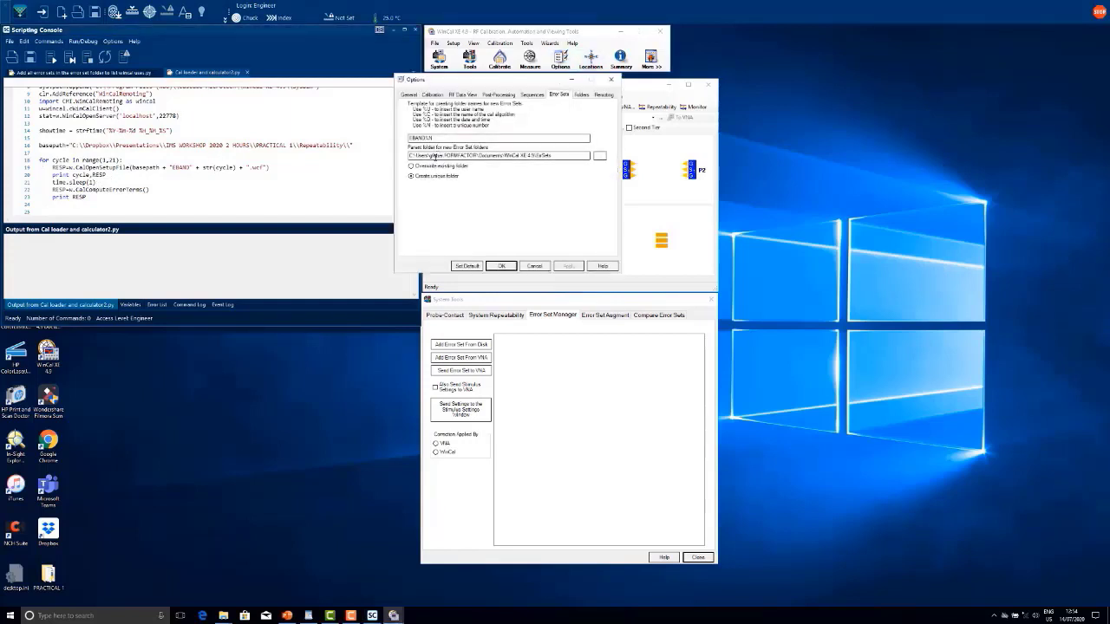
{"action": "left_click", "coordinate": [501, 267]}
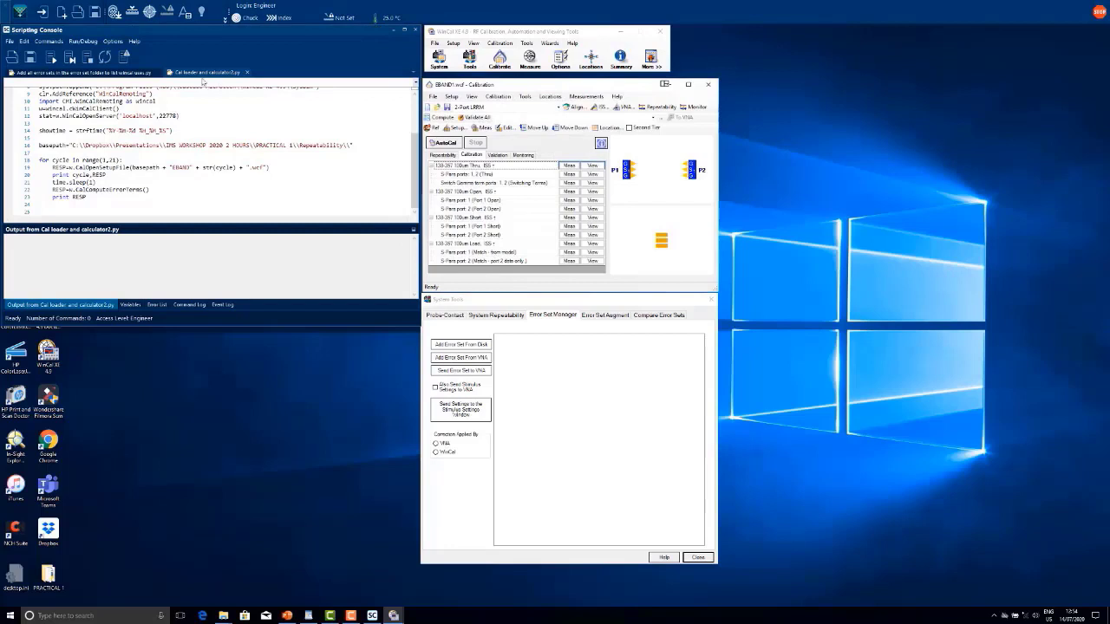
Step: Run the Cal loader and calculator2.py script and check the generated EBAND folders in the ErrSets directory
{"action": "left_click", "coordinate": [54, 59]}
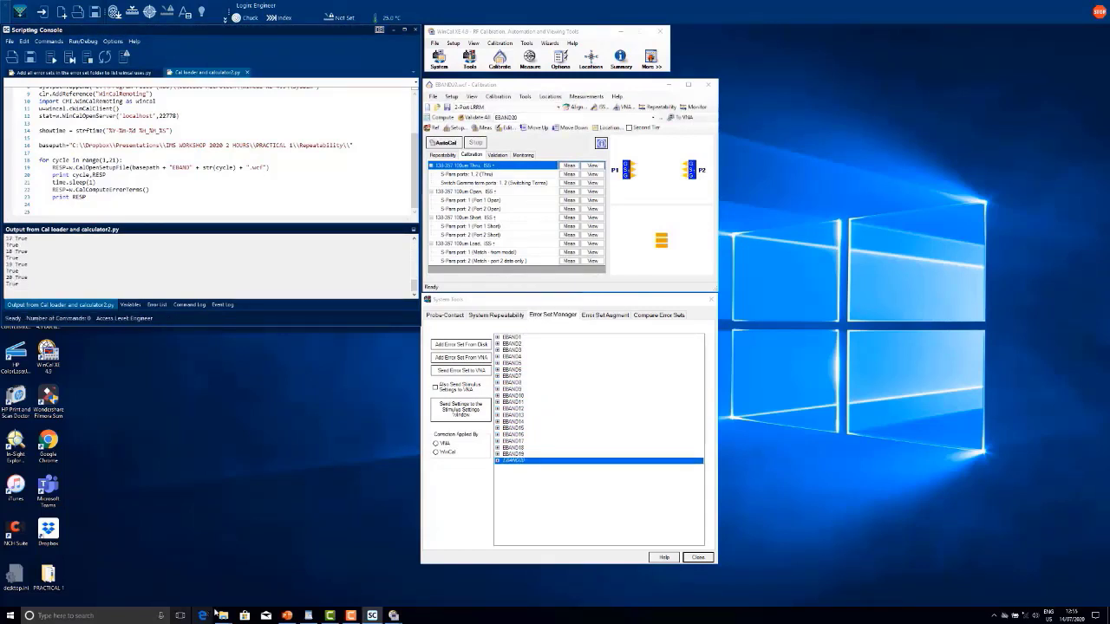
{"action": "left_click", "coordinate": [223, 616]}
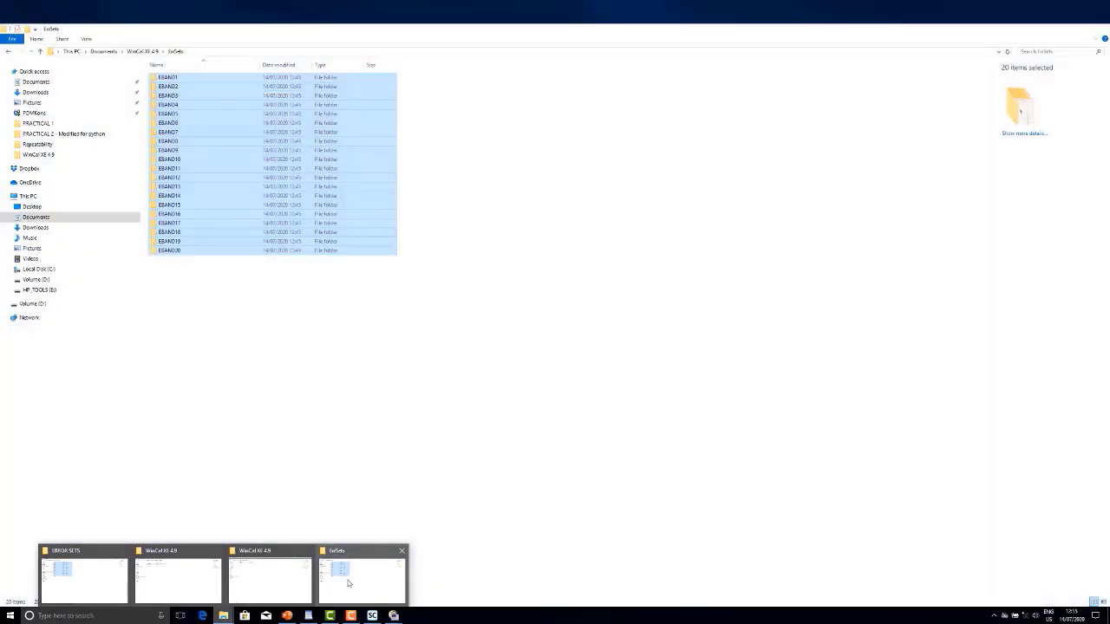
{"action": "left_click", "coordinate": [349, 584]}
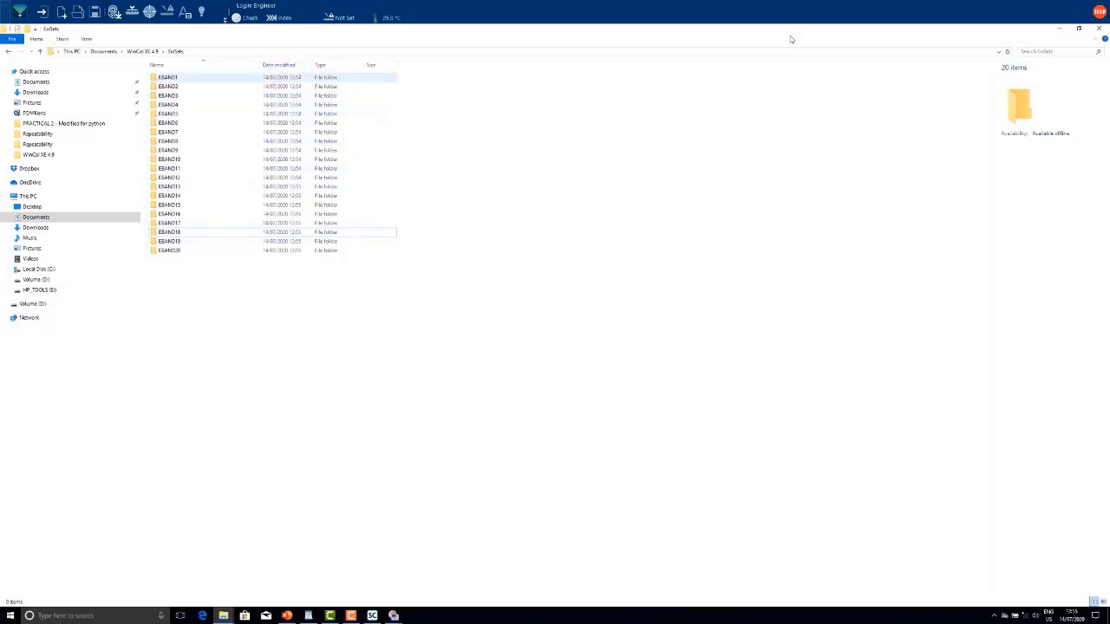
{"action": "left_click", "coordinate": [1062, 31]}
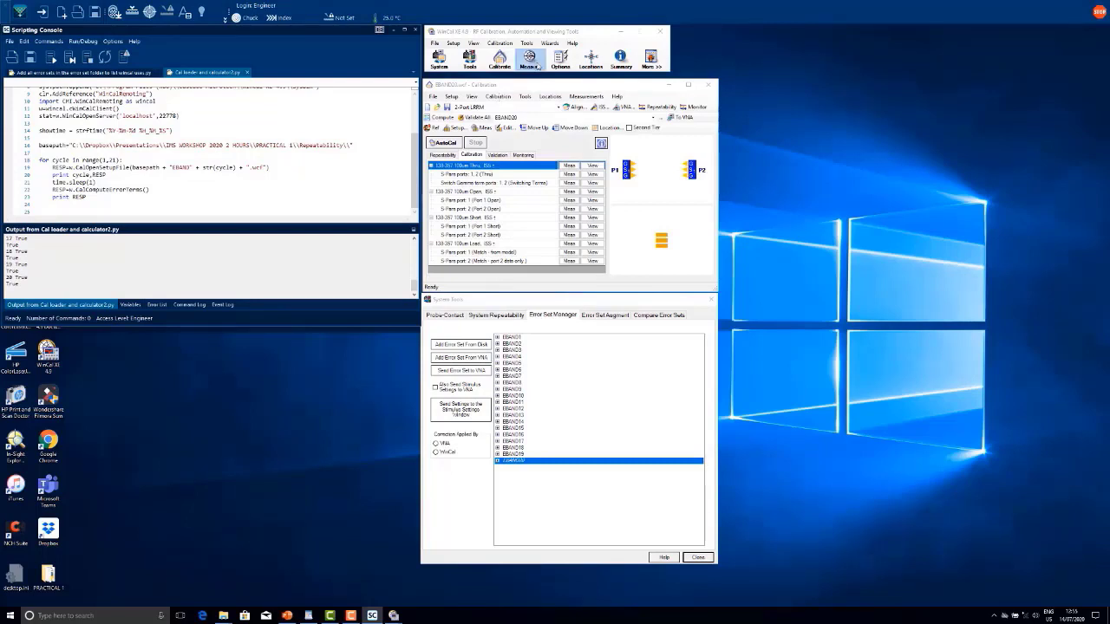
Step: Open the REPEATABILITY FINAL.wrp report in the RF data viewer and list its data items with a wider Name column
{"action": "left_click", "coordinate": [532, 68]}
{"action": "left_click_drag", "start_coordinate": [486, 86], "coordinate": [444, 78]}
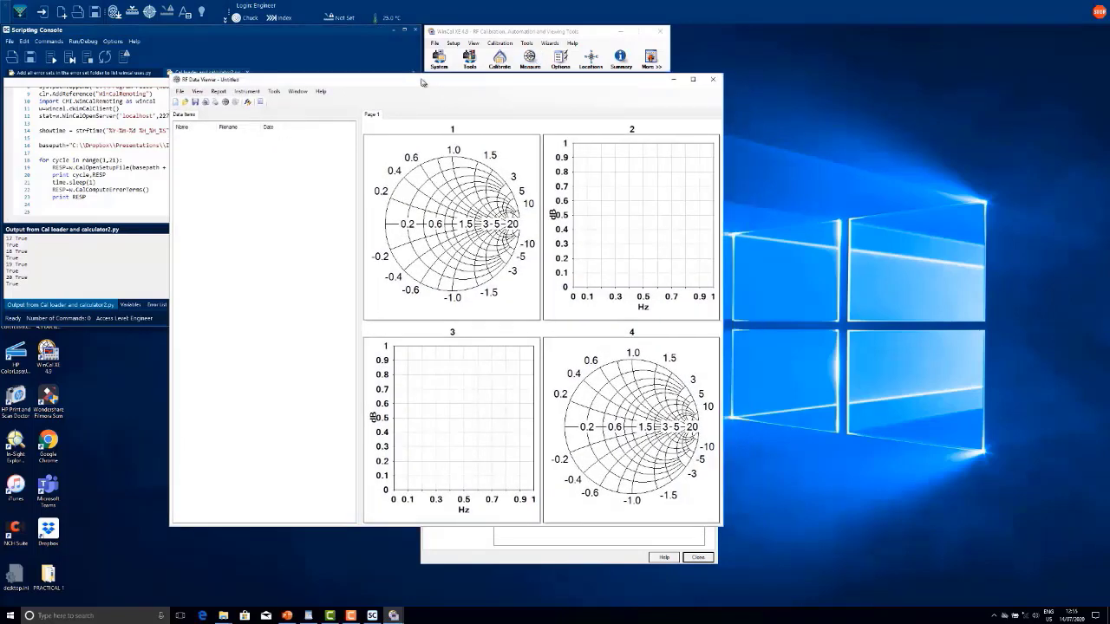
{"action": "left_click", "coordinate": [179, 89]}
{"action": "left_click", "coordinate": [189, 108]}
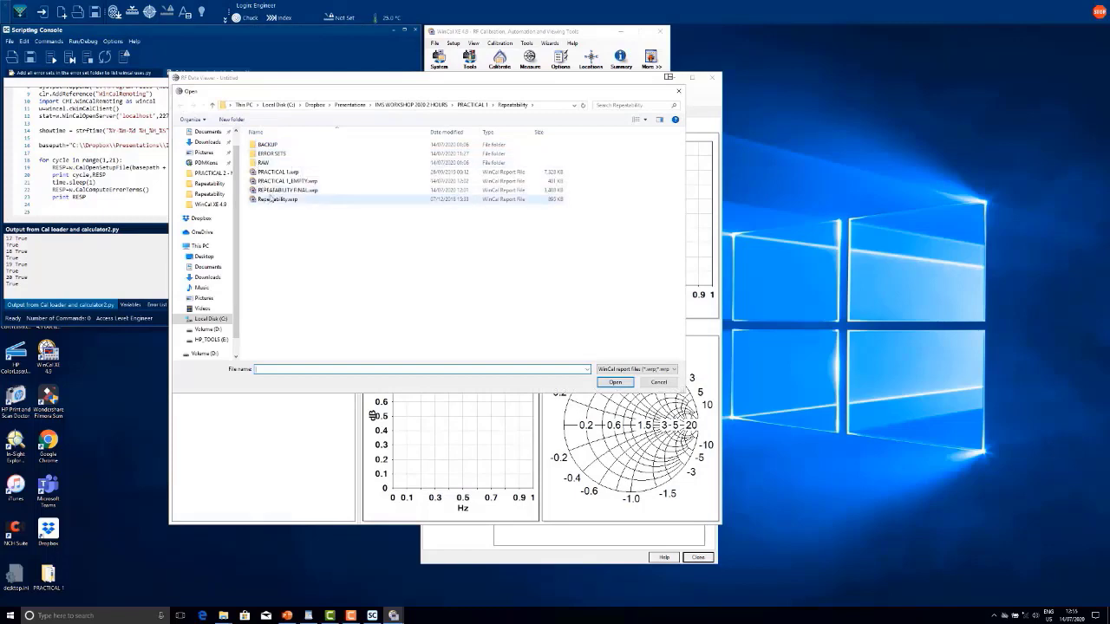
{"action": "left_click", "coordinate": [270, 190]}
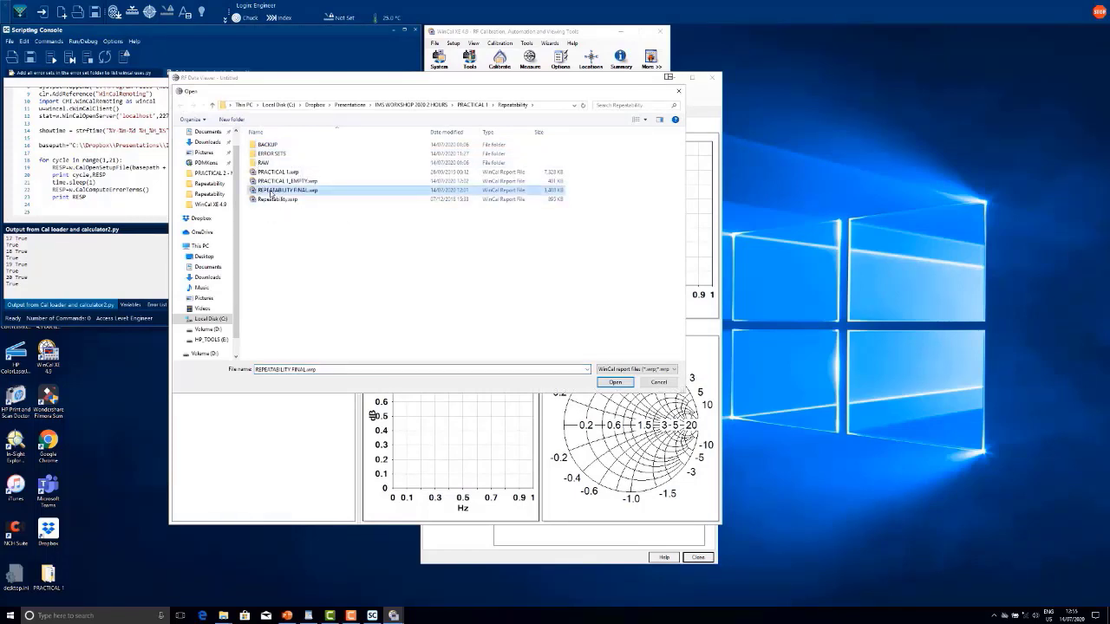
{"action": "double_click", "coordinate": [271, 192]}
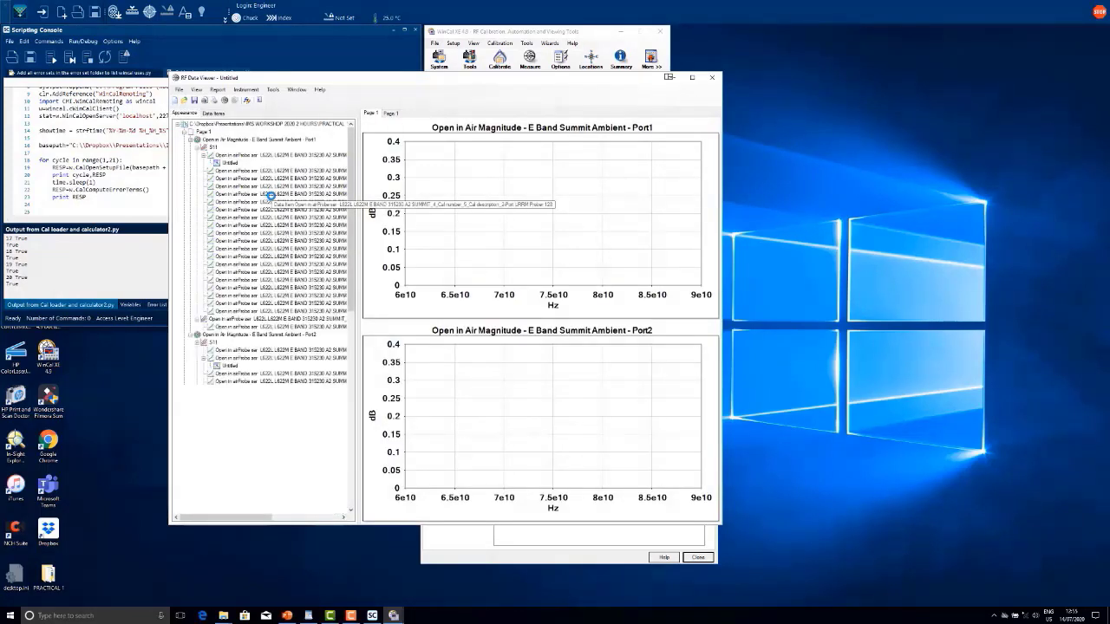
{"action": "left_click", "coordinate": [213, 114]}
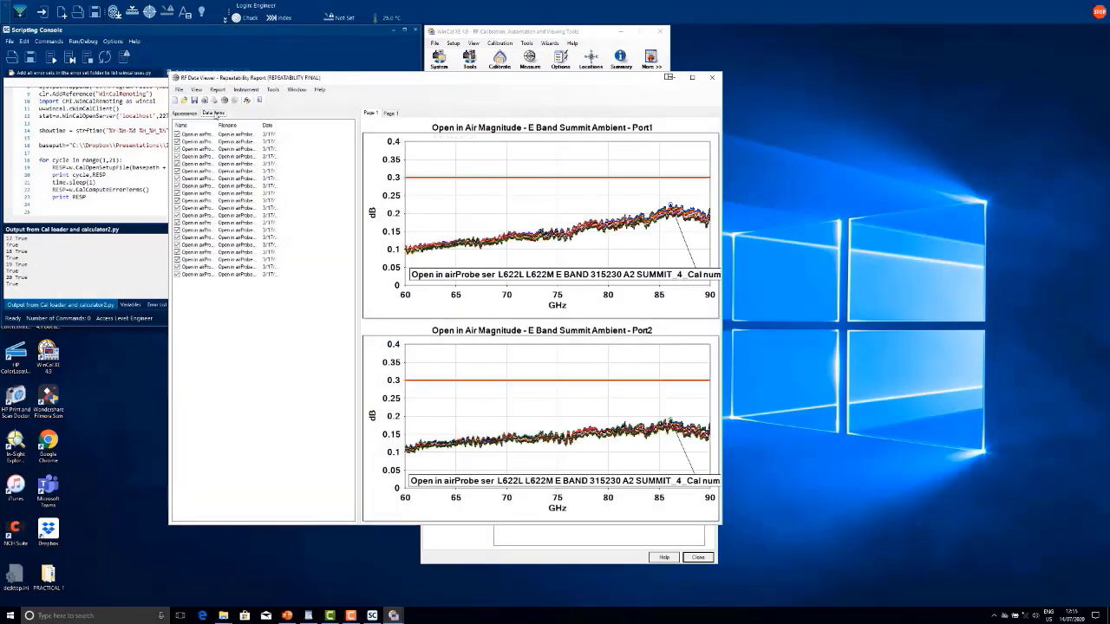
{"action": "left_click_drag", "start_coordinate": [217, 124], "coordinate": [328, 124]}
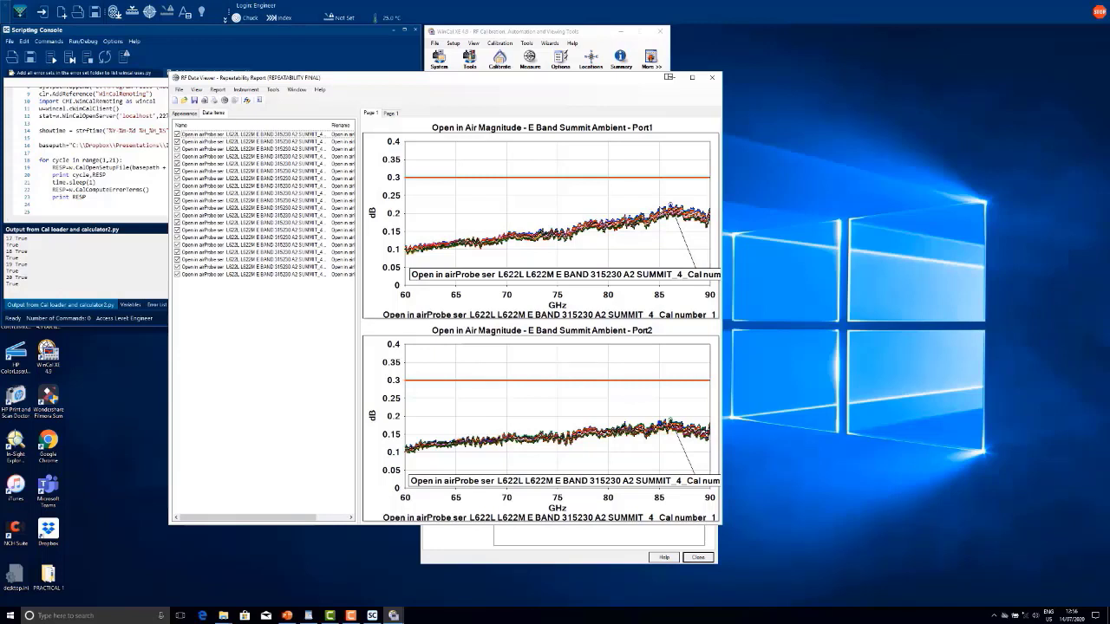
Step: Examine the trace group properties of the Port1 % Difference plot and the trace properties of its limit line
{"action": "left_click", "coordinate": [392, 112]}
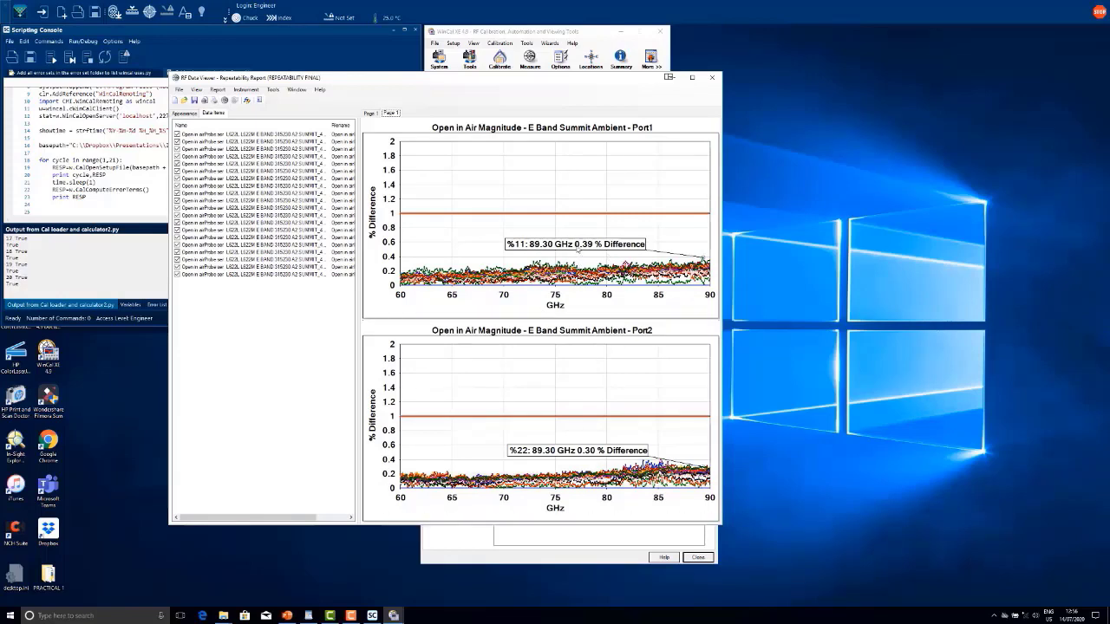
{"action": "right_click", "coordinate": [595, 269]}
{"action": "left_click", "coordinate": [615, 273]}
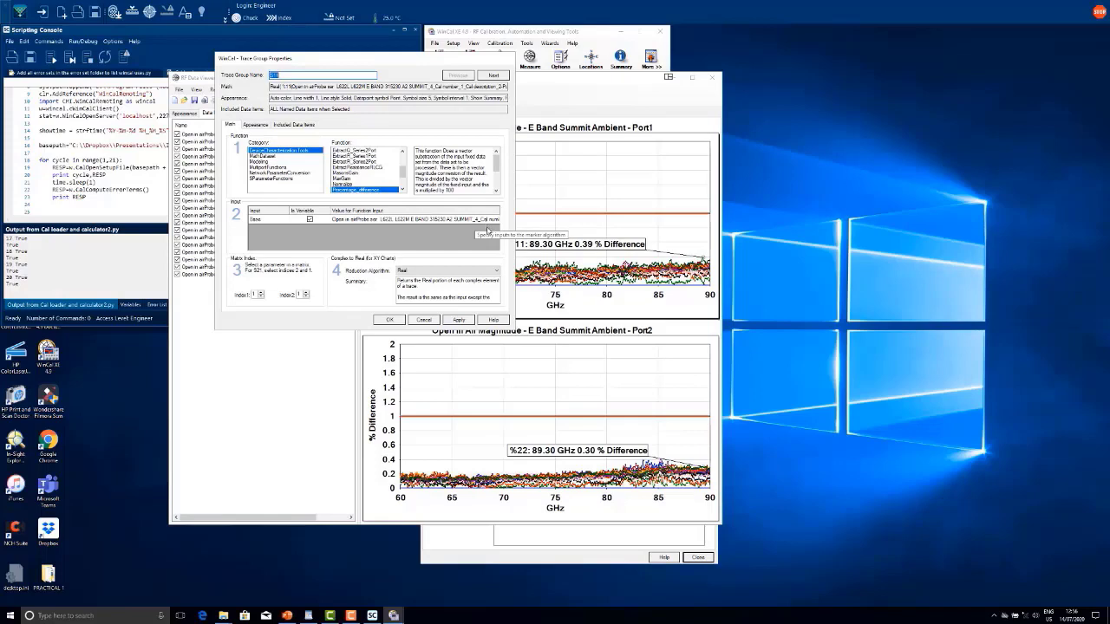
{"action": "left_click", "coordinate": [390, 320]}
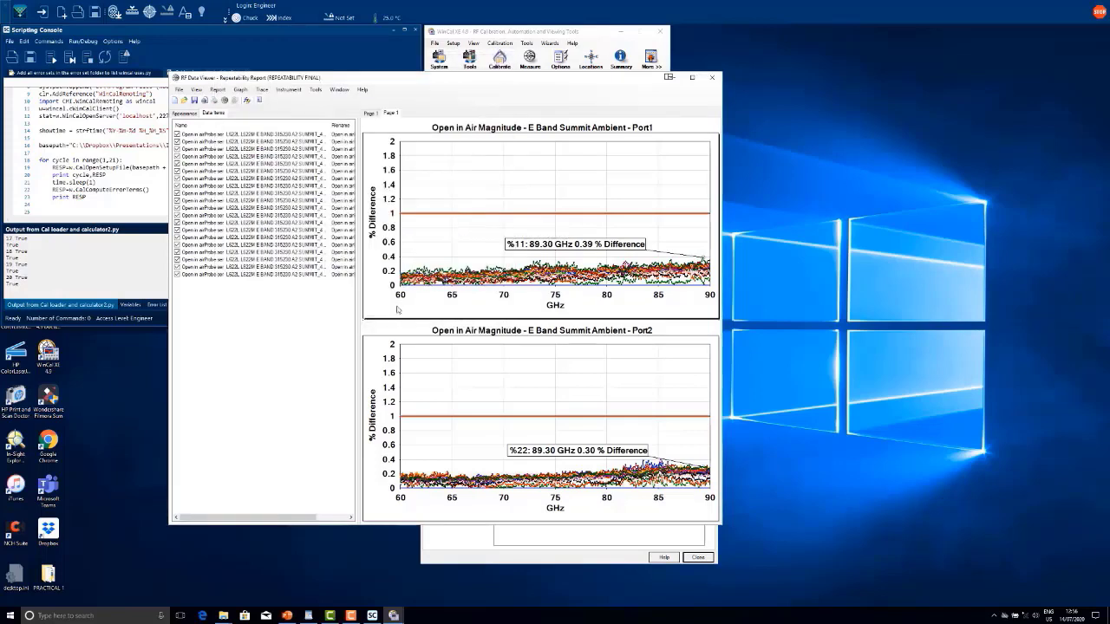
{"action": "right_click", "coordinate": [531, 216]}
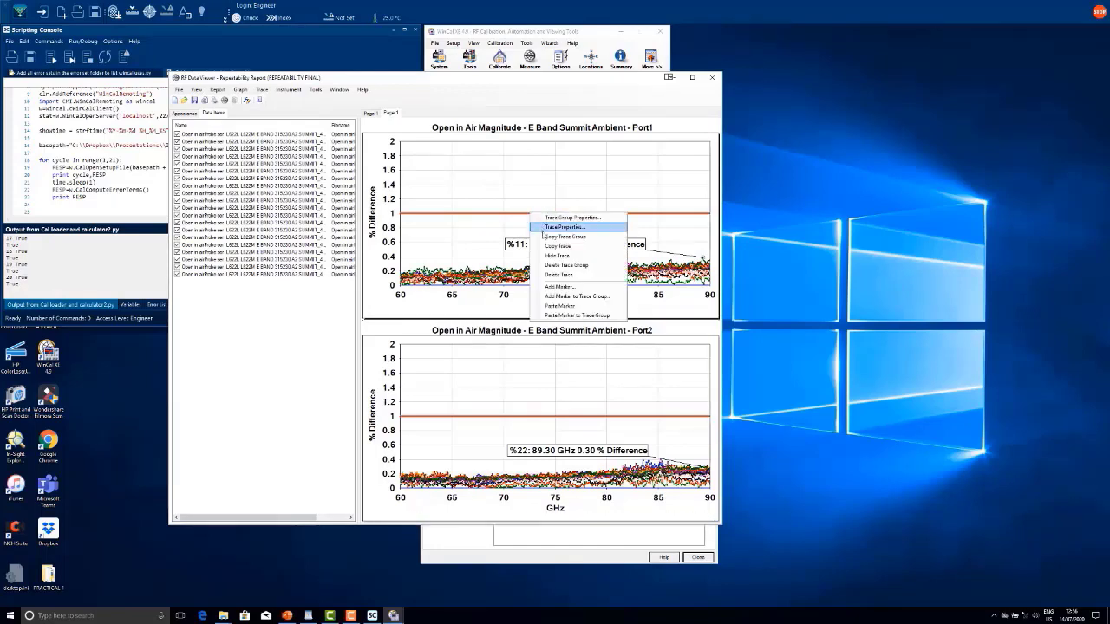
{"action": "left_click", "coordinate": [564, 226]}
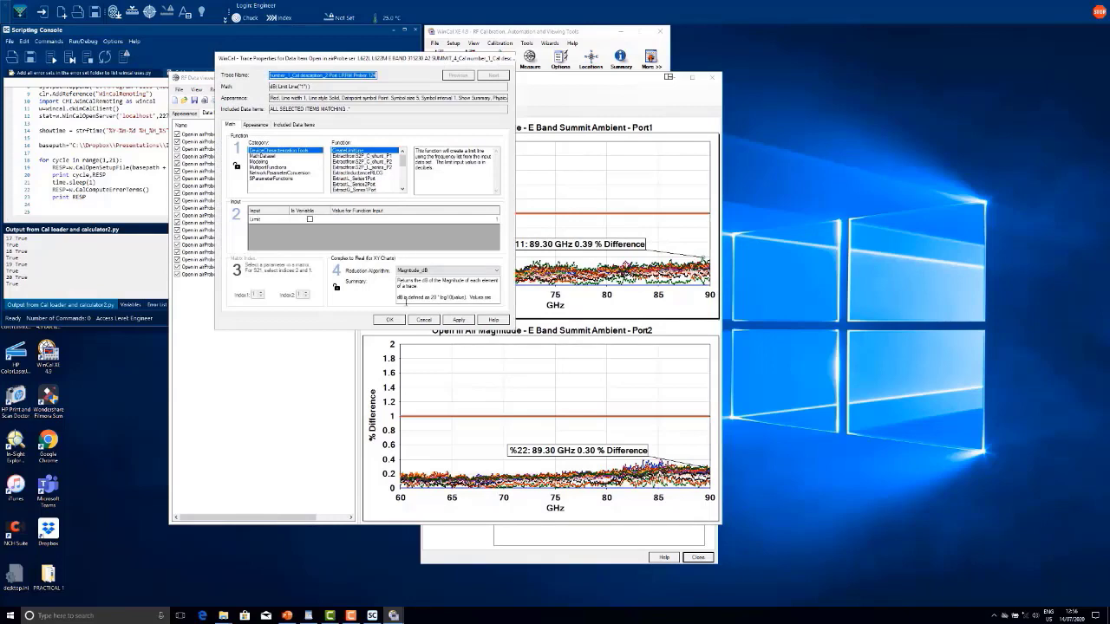
{"action": "left_click", "coordinate": [389, 319]}
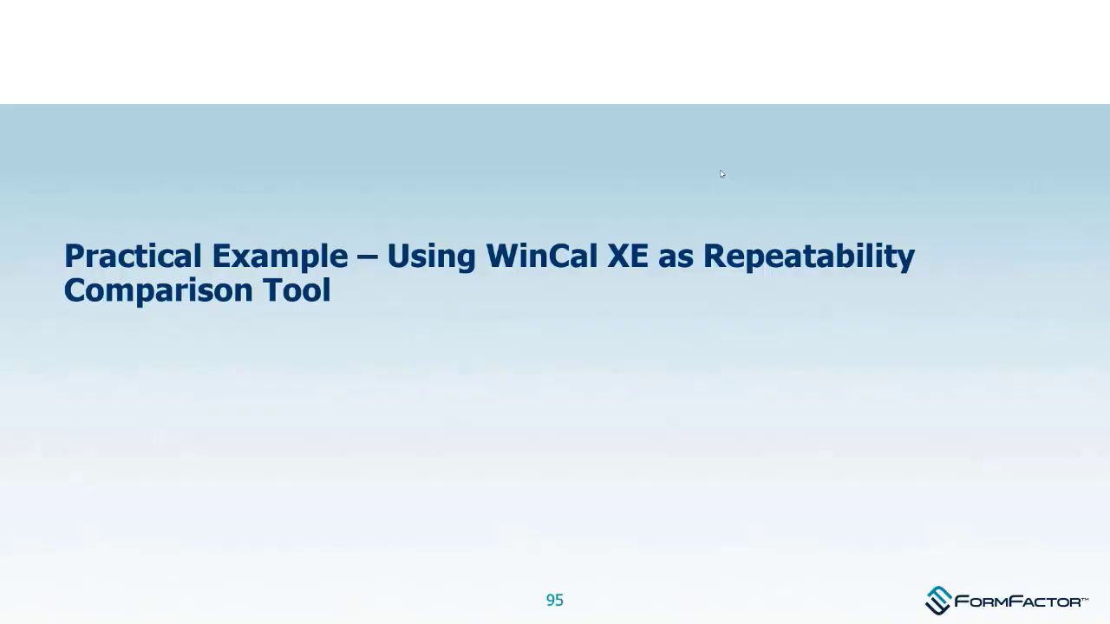
{"action": "key", "text": "Right"}
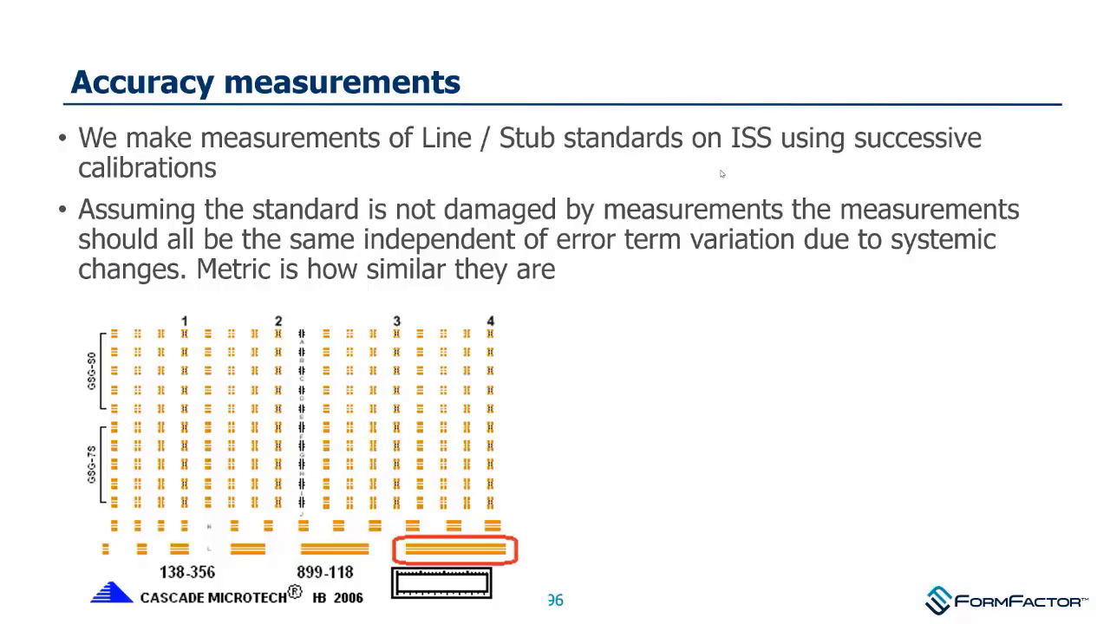